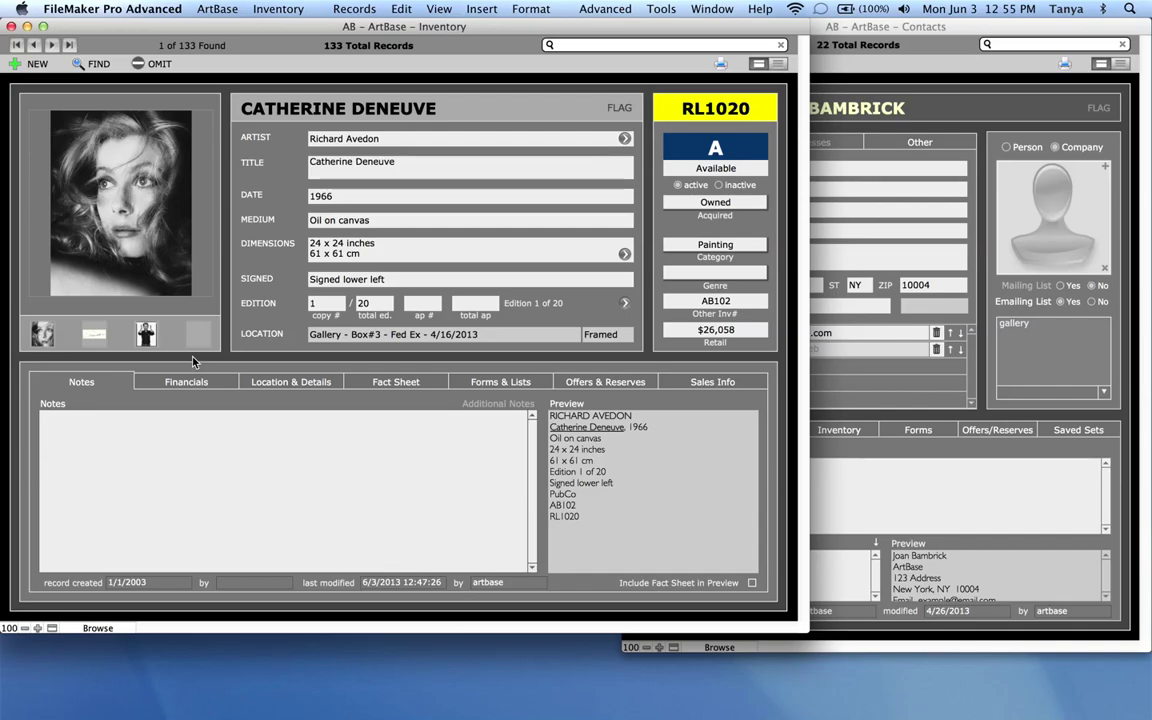
# Show the artwork's financial details and review the customizable field labels and currency symbols in the advanced general settings
pyautogui.click(213, 388)
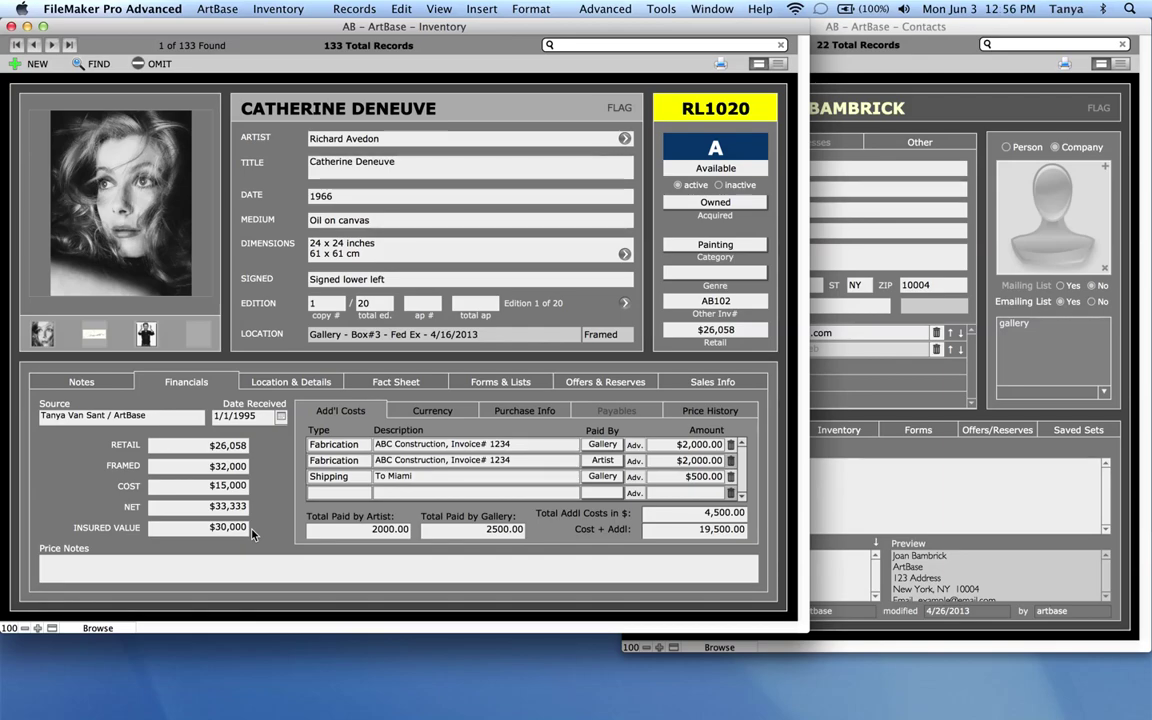
pyautogui.click(62, 568)
pyautogui.click(217, 9)
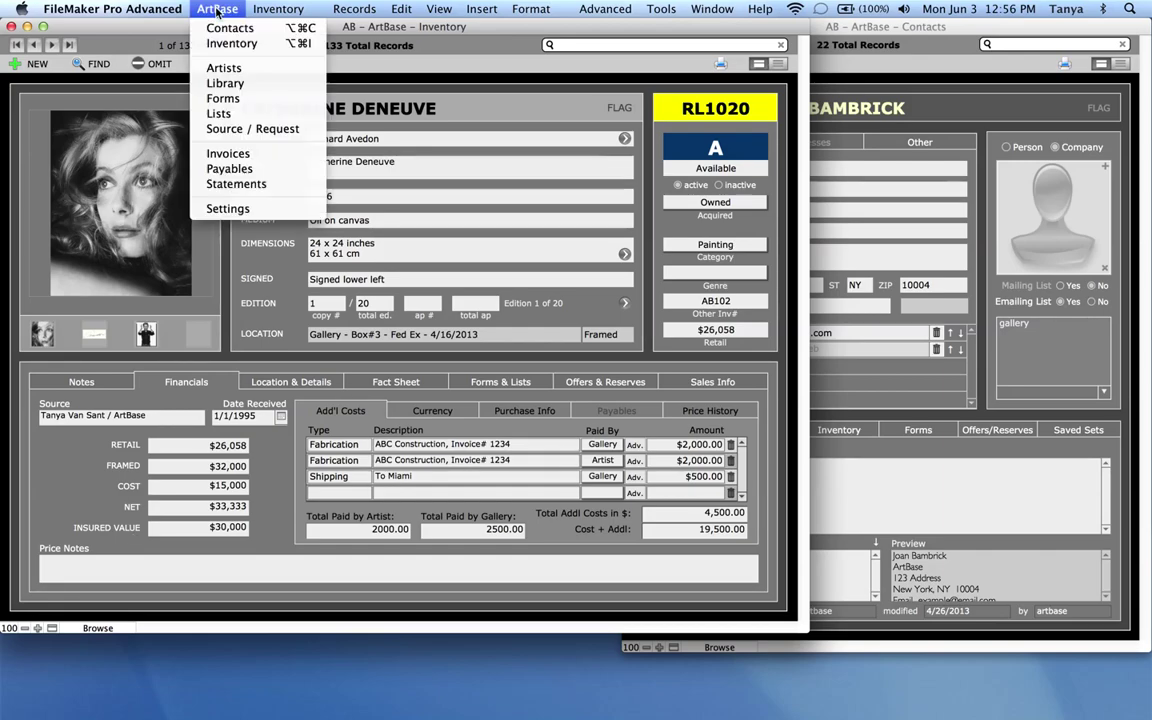
pyautogui.click(255, 210)
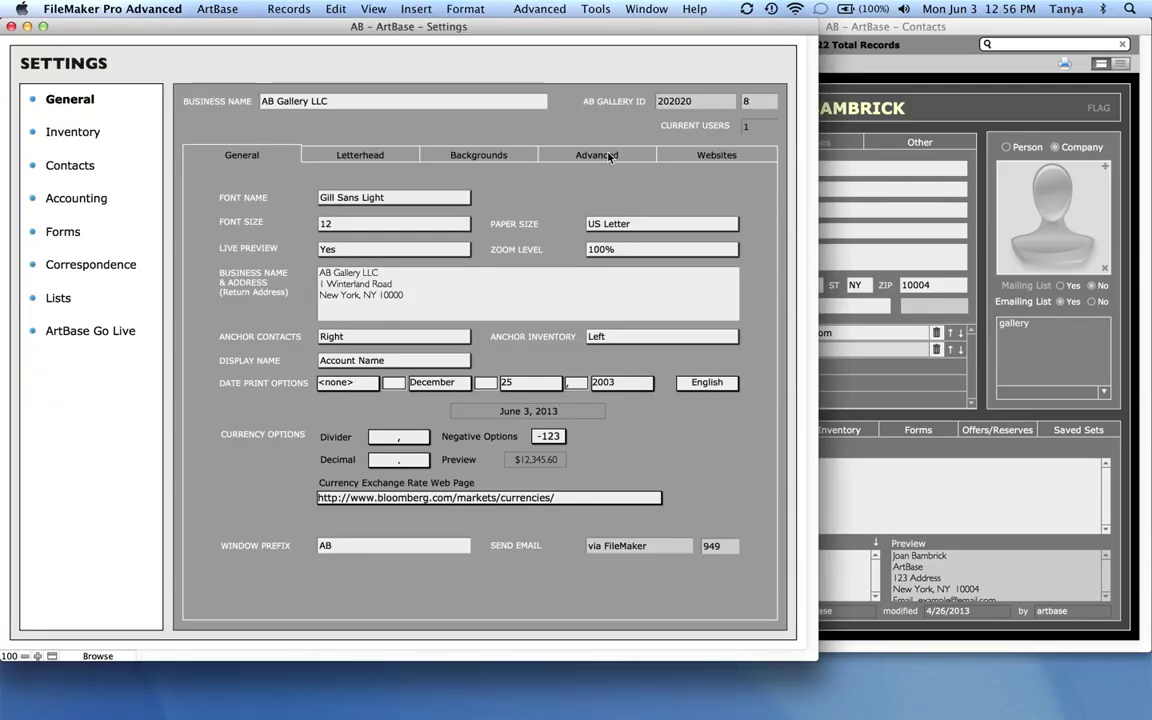
pyautogui.click(640, 157)
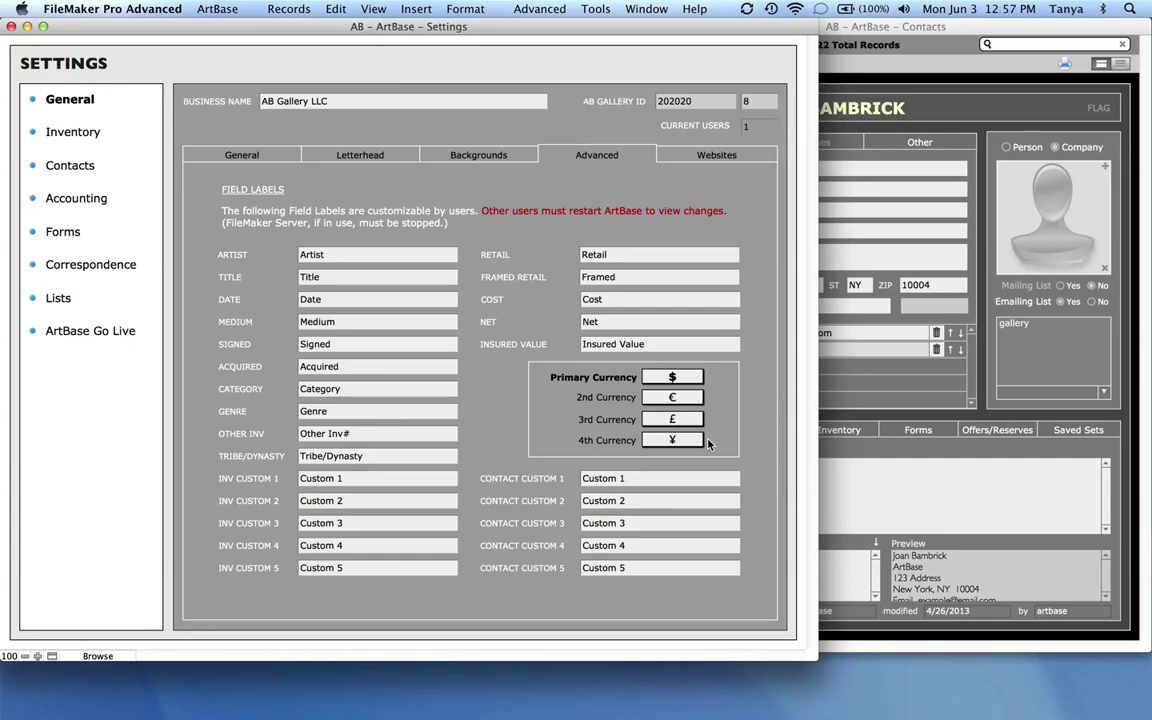
pyautogui.click(11, 26)
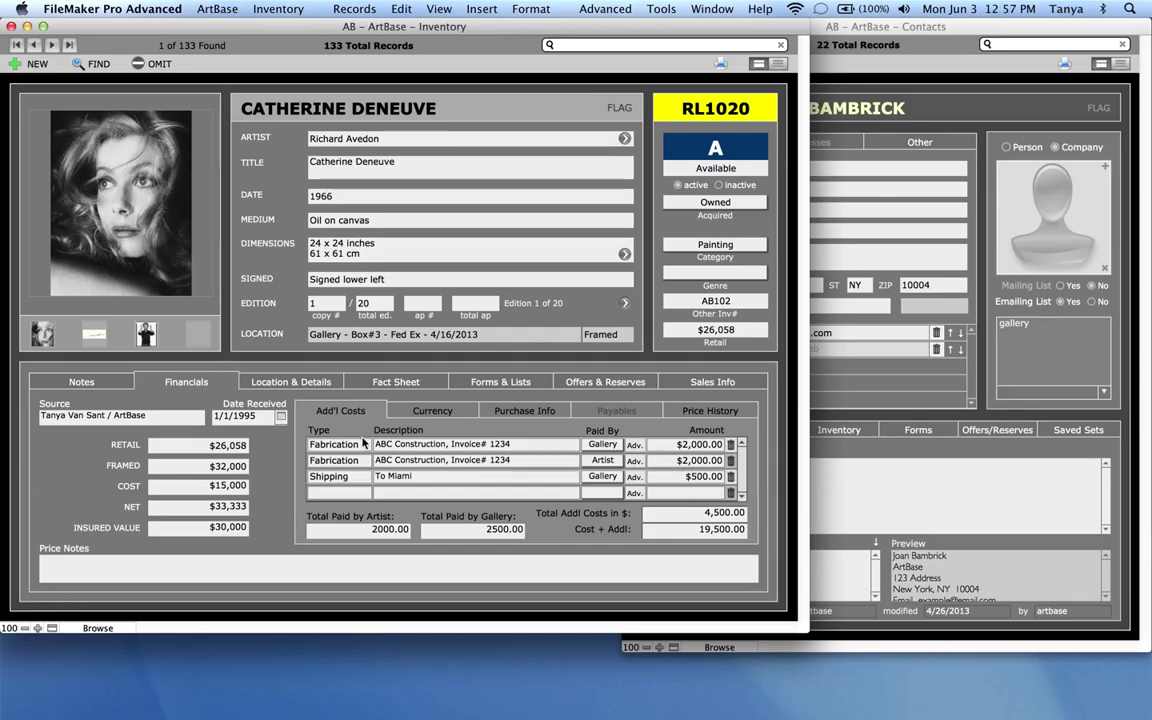
# Examine the type, description and payer options of the first additional cost
pyautogui.click(345, 444)
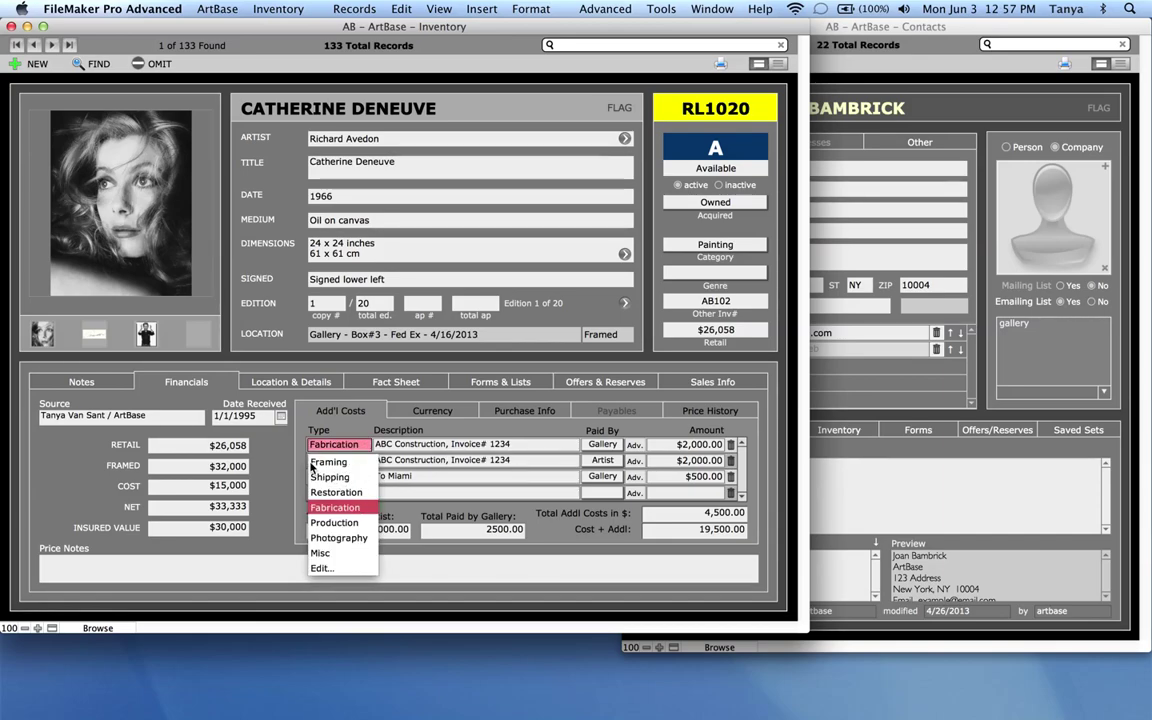
pyautogui.click(272, 420)
pyautogui.click(525, 447)
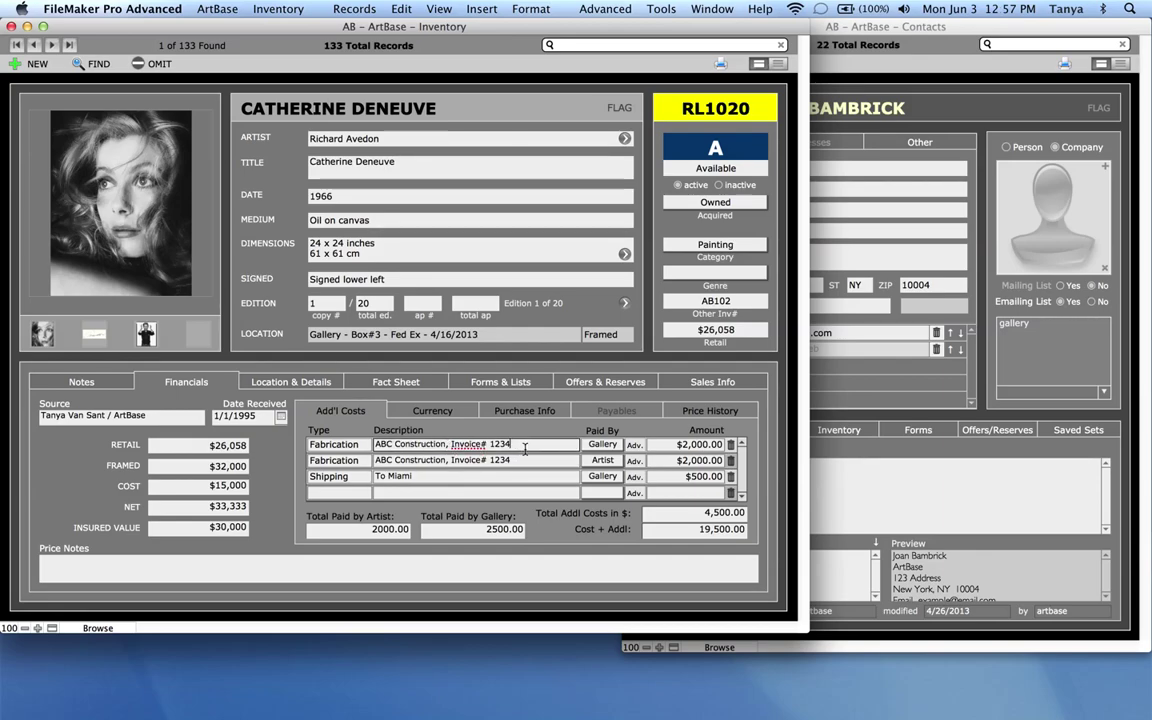
pyautogui.click(527, 437)
pyautogui.click(618, 446)
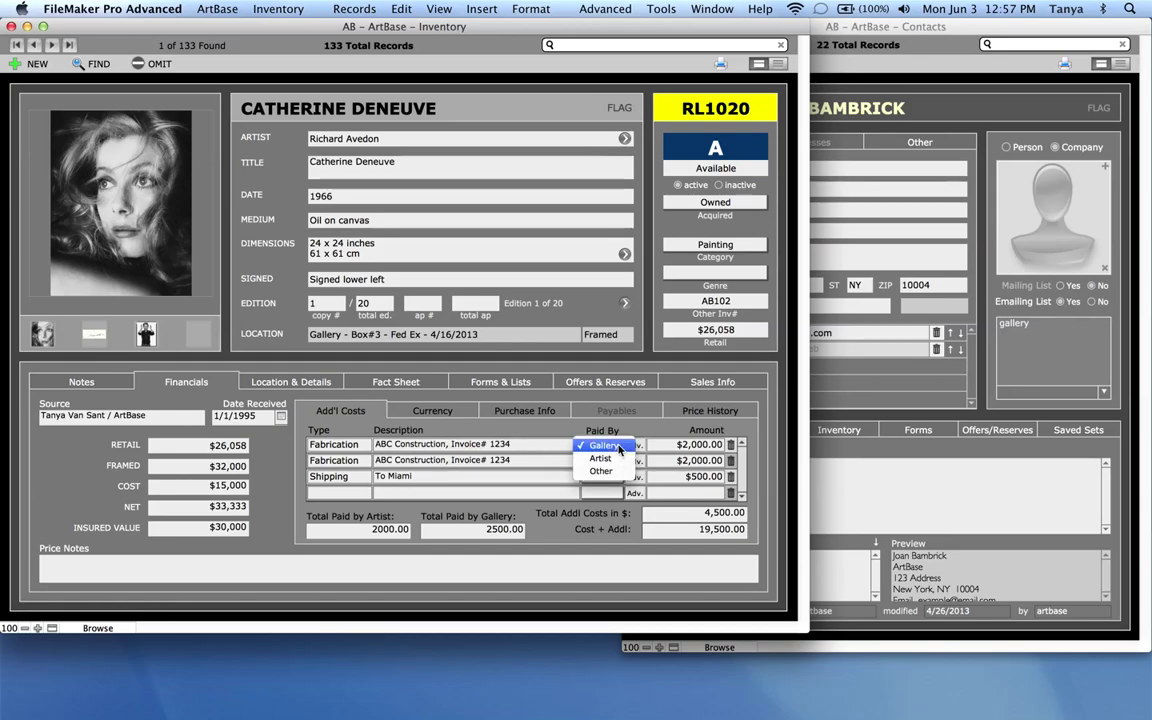
pyautogui.click(670, 427)
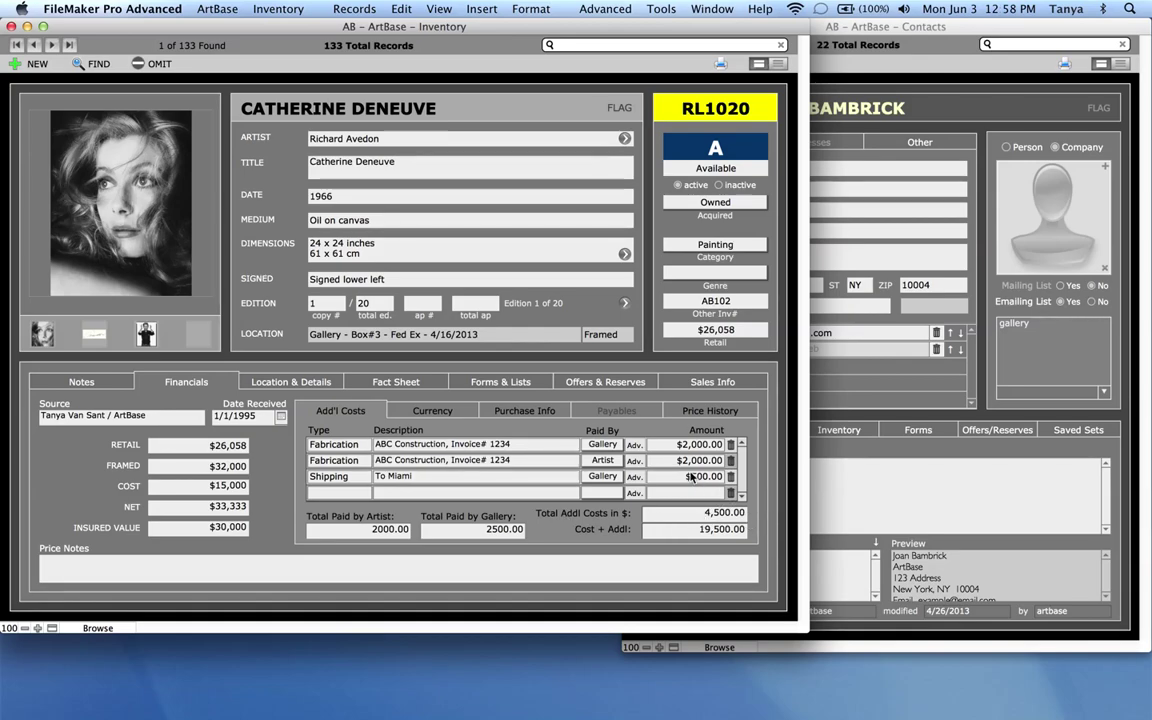
# View the advanced details and foreign currency options of the first fabrication cost, and close them
pyautogui.click(634, 446)
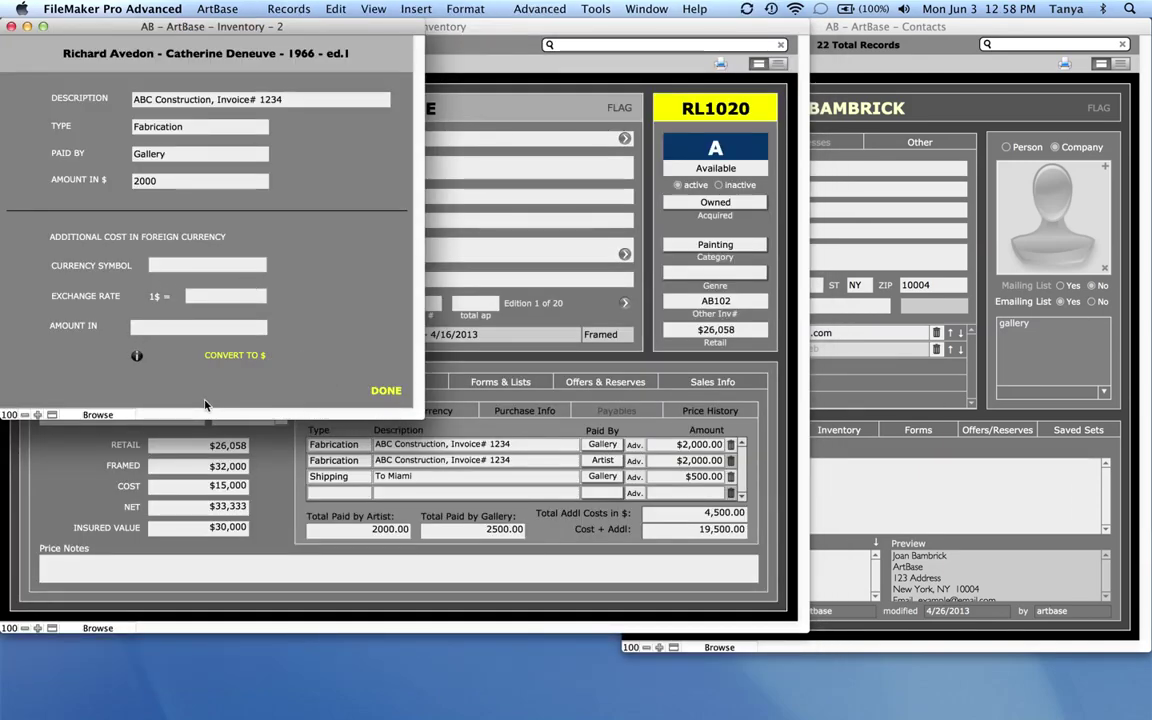
pyautogui.click(384, 390)
pyautogui.click(682, 221)
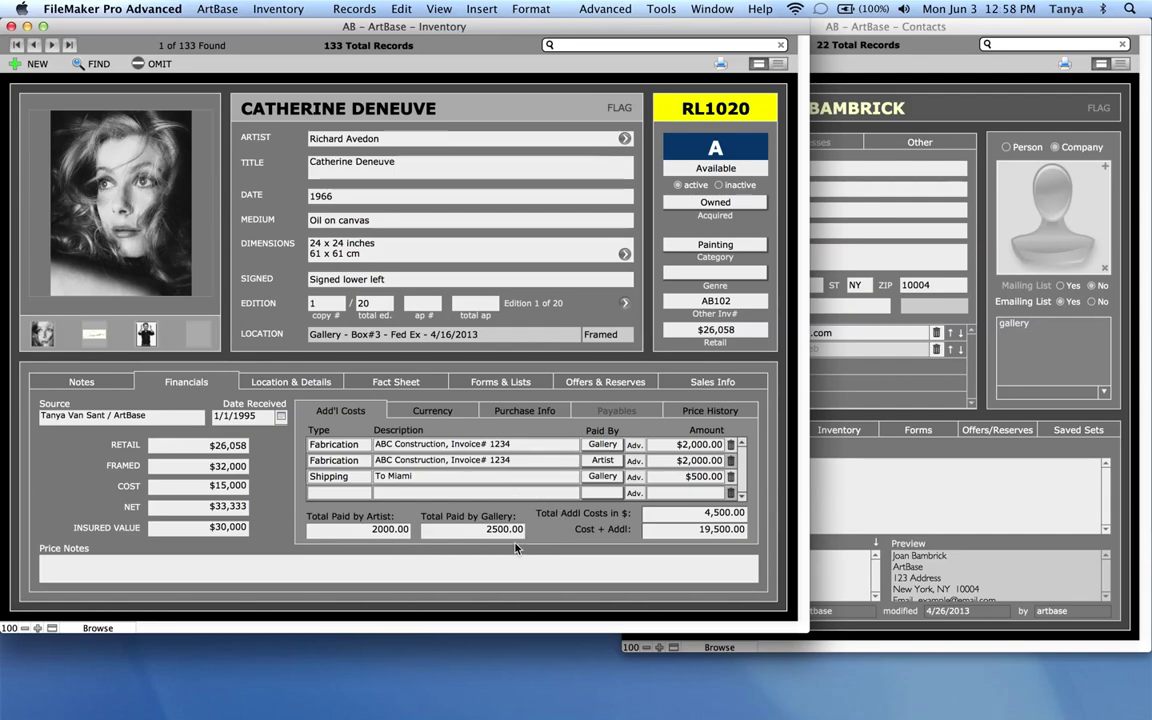
# Open the artwork's currency prices and set the dollar retail price to 30000
pyautogui.click(467, 411)
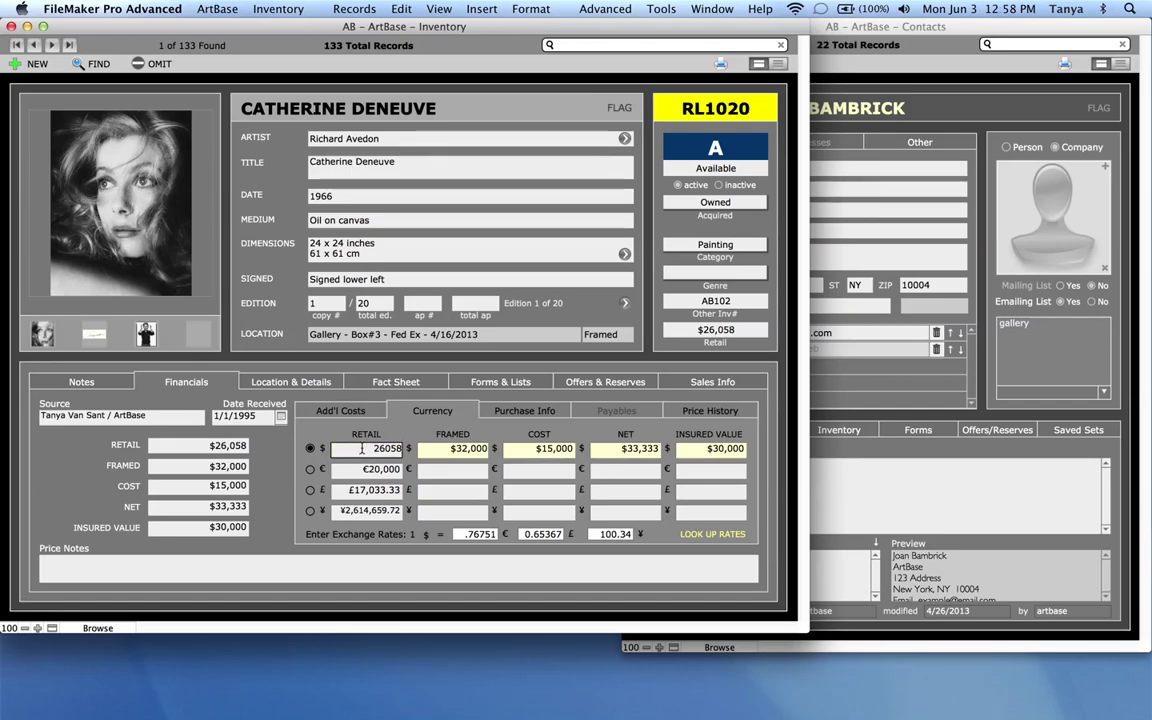
pyautogui.doubleClick(362, 449)
pyautogui.write('30000')
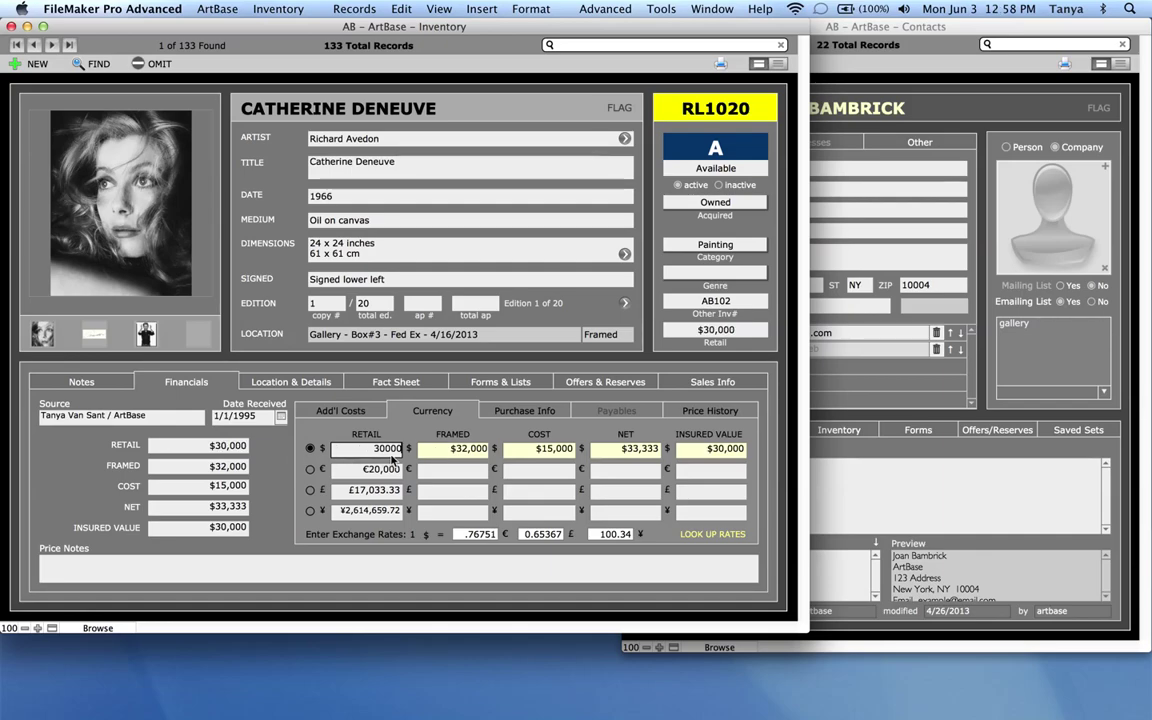
pyautogui.click(398, 461)
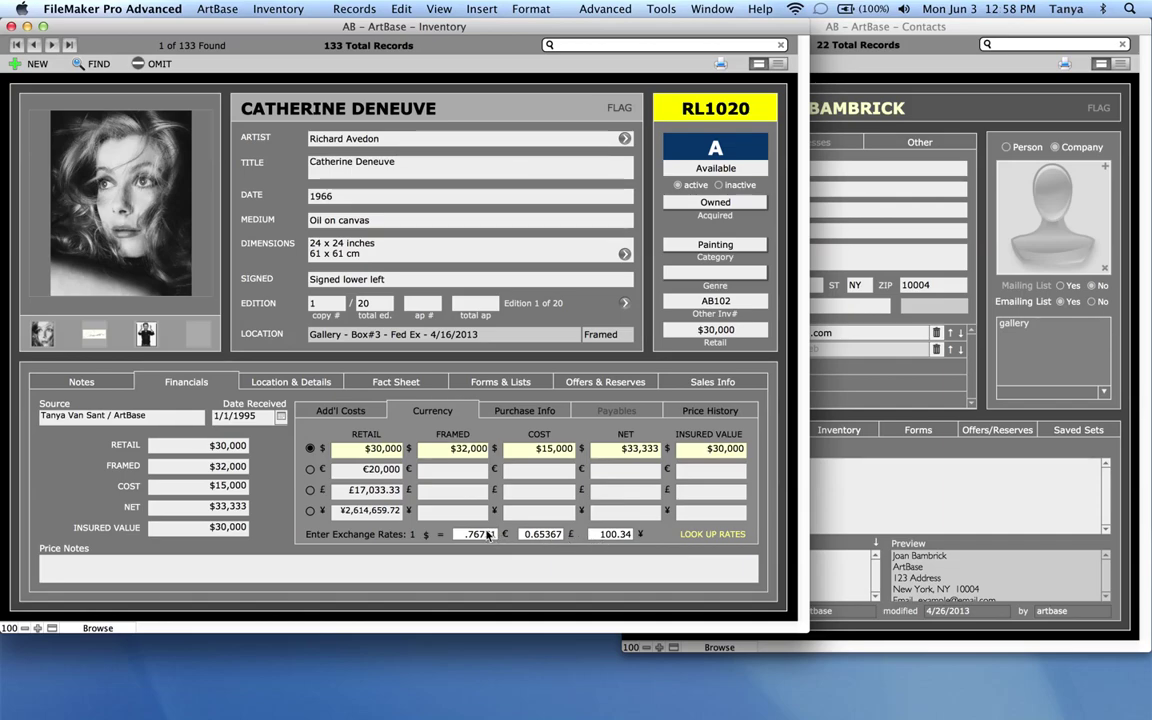
# Look up the exchange rates online and recalculate the other retail amounts from the dollar price
pyautogui.click(731, 537)
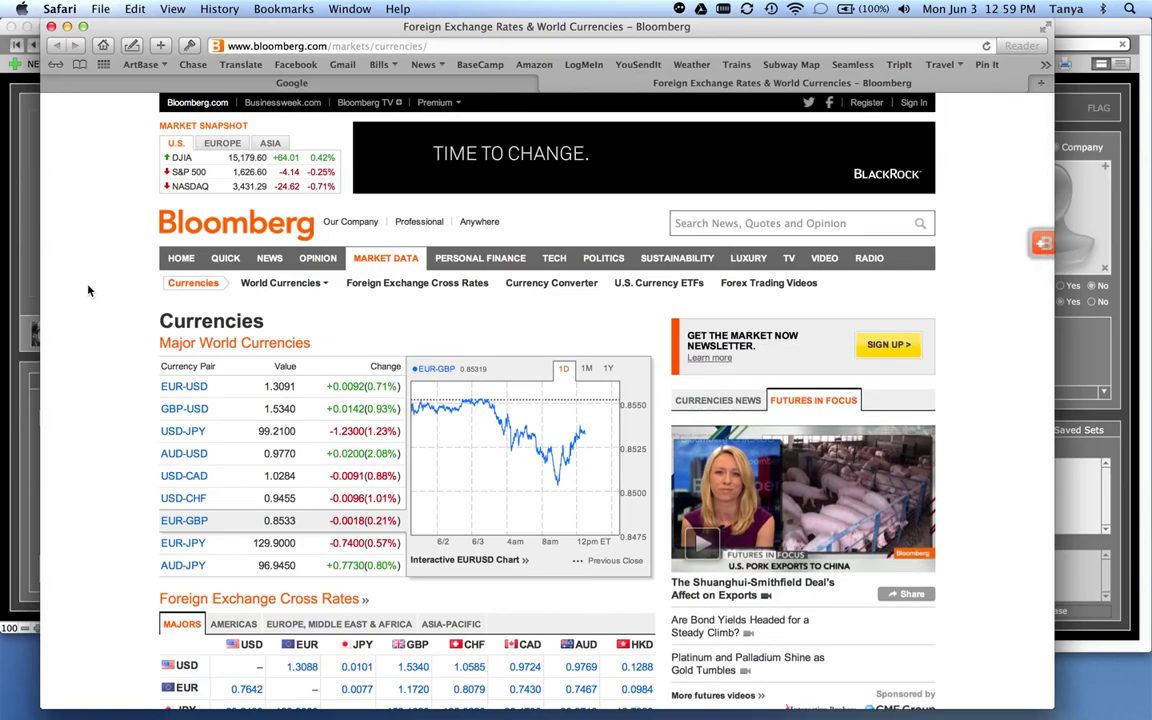
pyautogui.press('super+h')
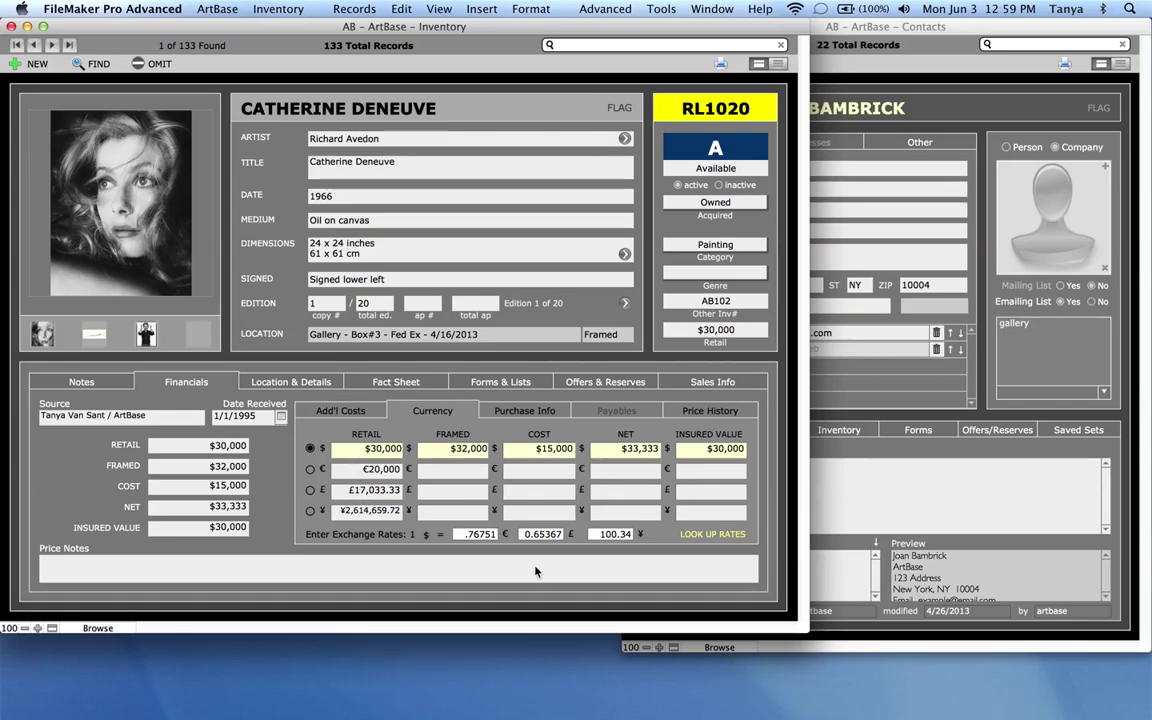
pyautogui.click(322, 451)
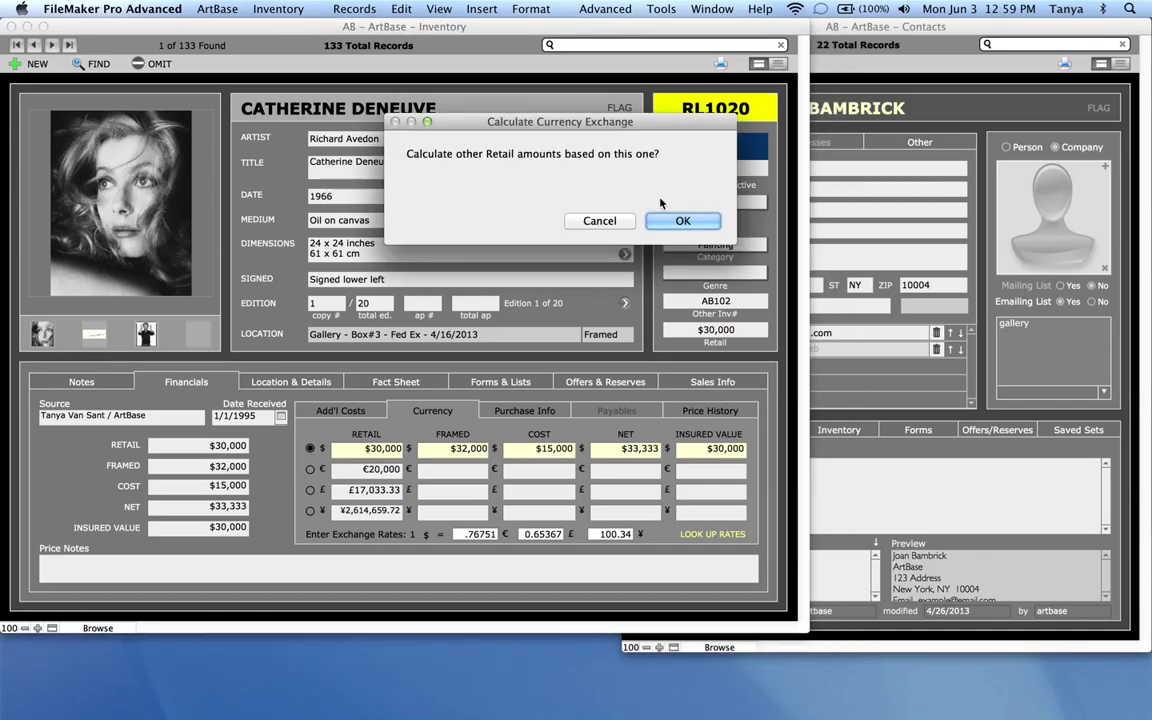
pyautogui.click(682, 221)
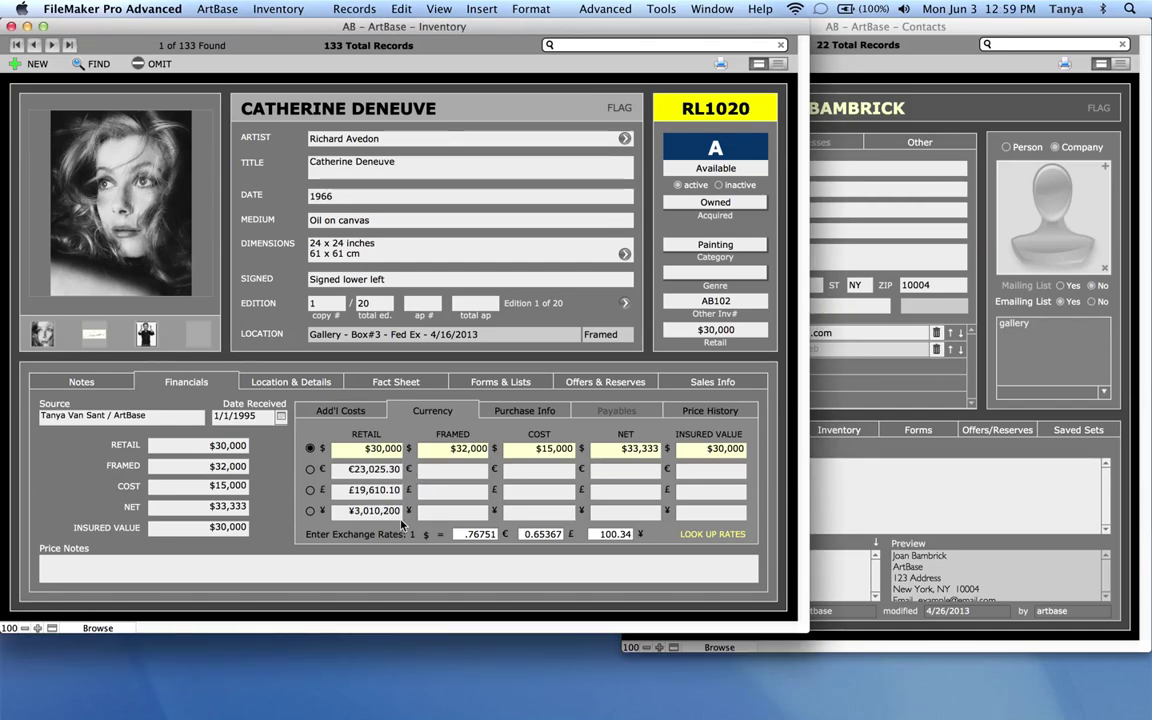
# Set the euro retail price to 20000 and recalculate the other retail amounts from it
pyautogui.click(395, 469)
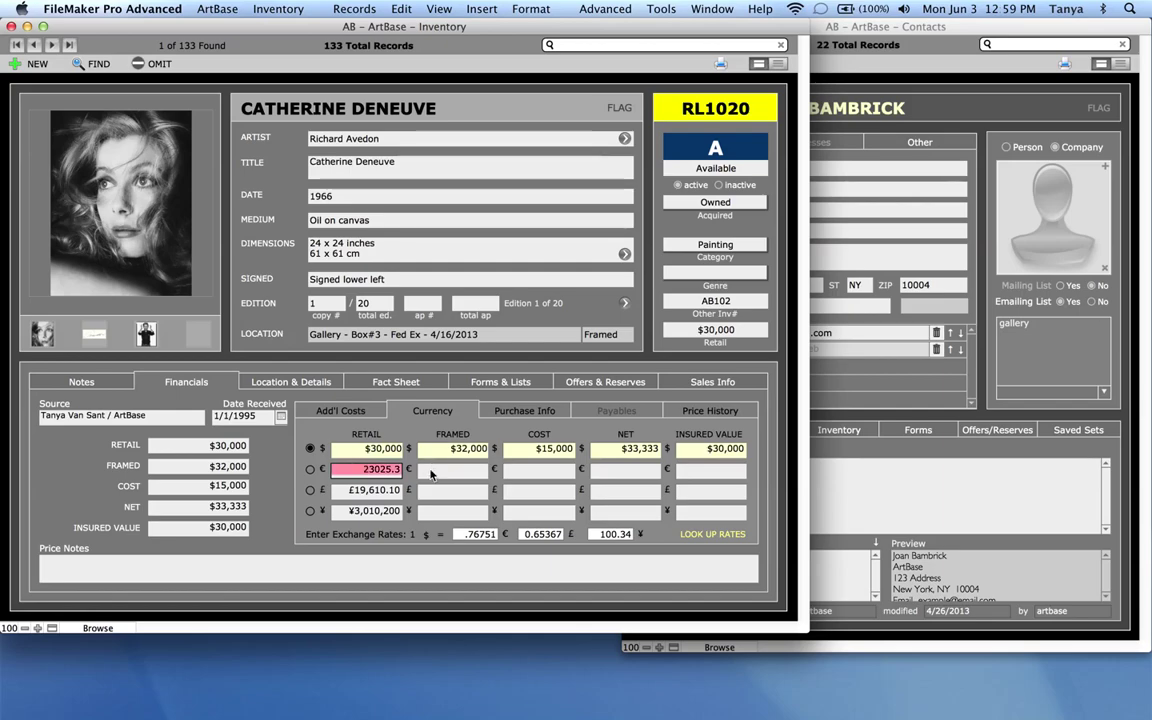
pyautogui.write('20000')
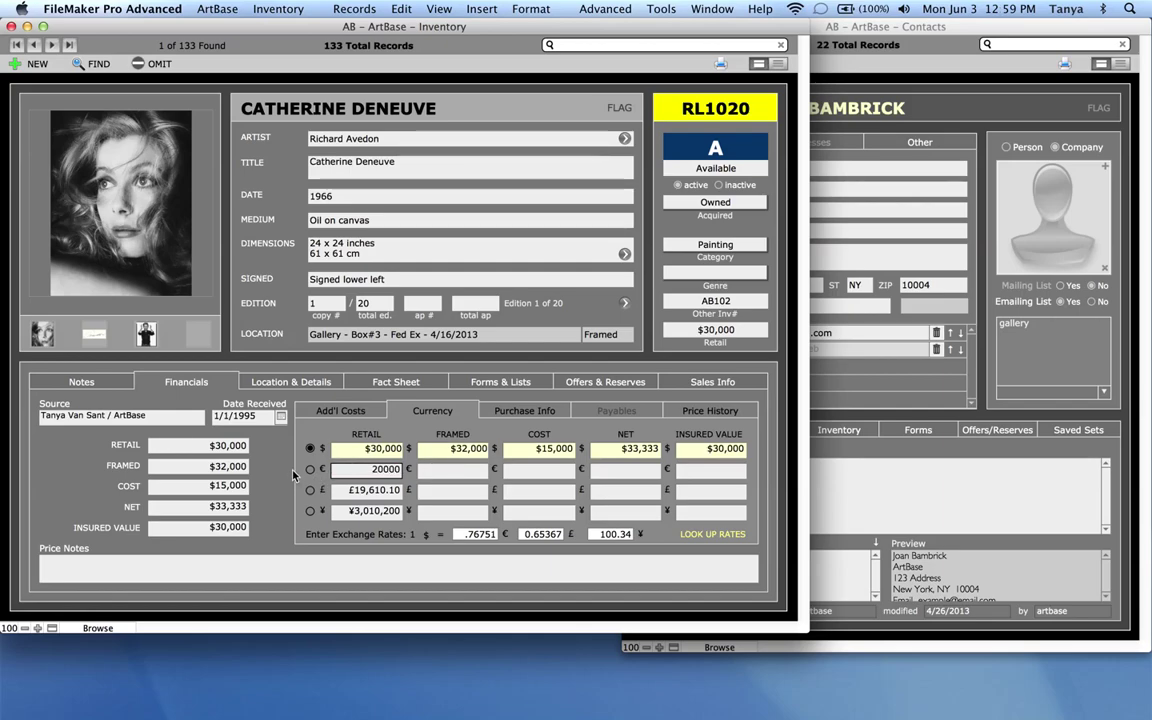
pyautogui.click(293, 476)
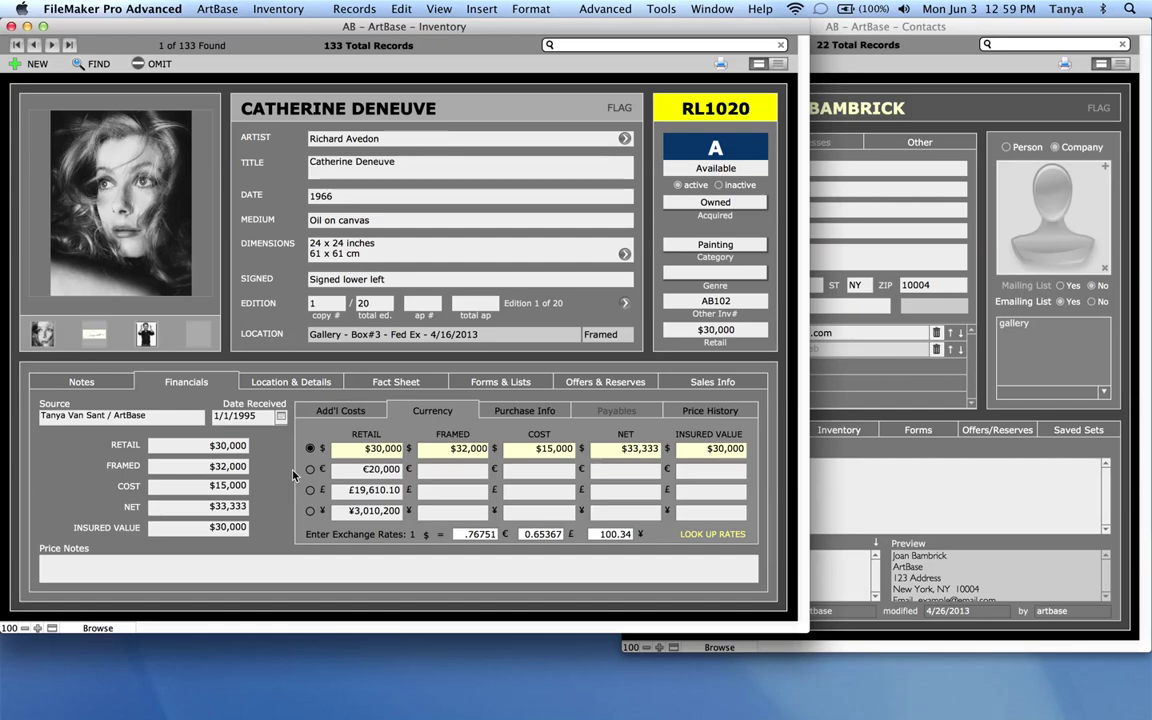
pyautogui.click(311, 469)
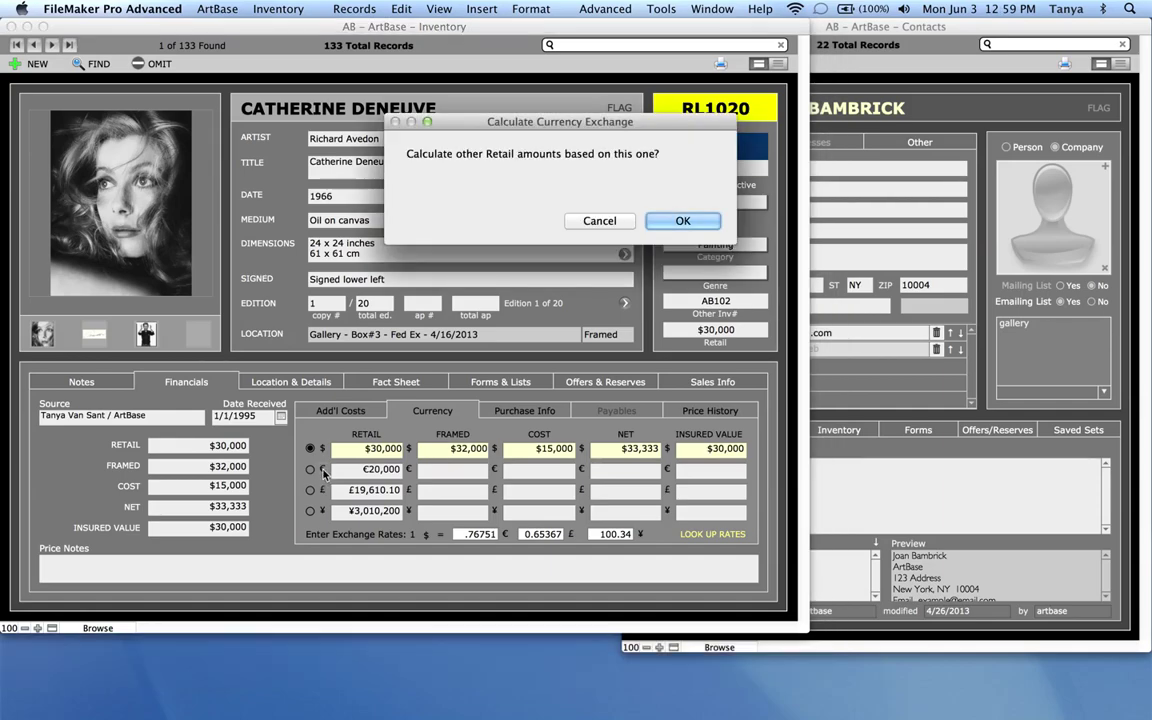
pyautogui.click(680, 222)
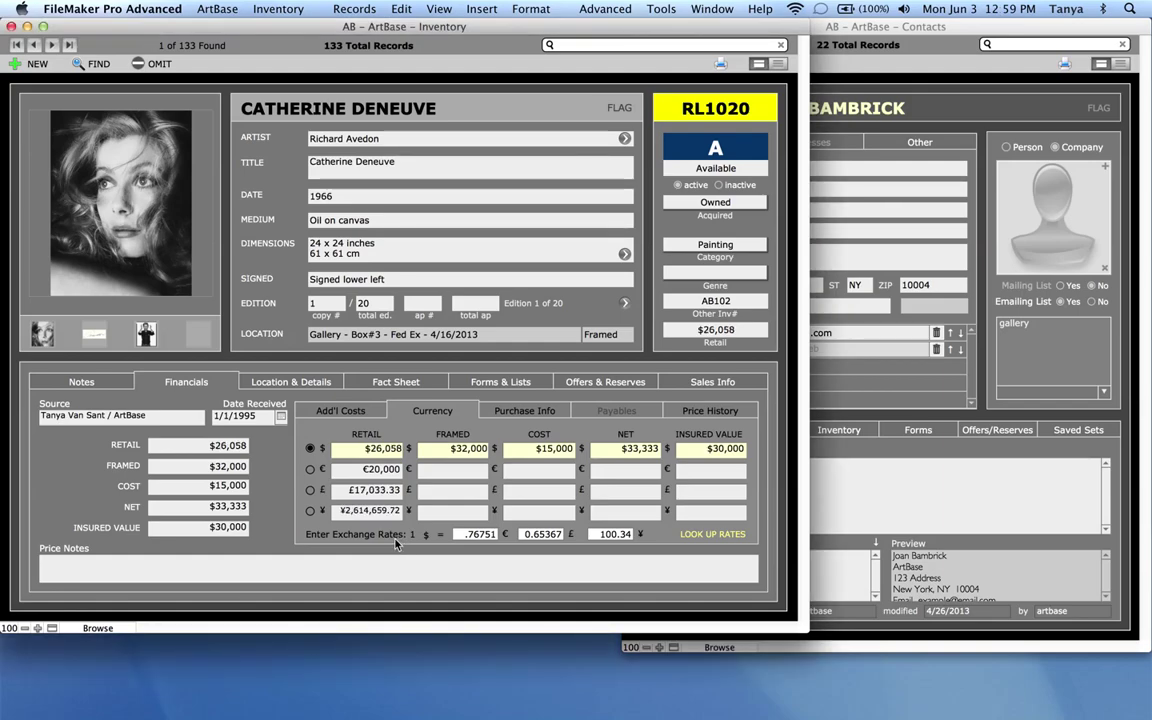
# Make euros the active currency to enter a framed price of 23000, and switch the active currency back to dollars
pyautogui.click(310, 469)
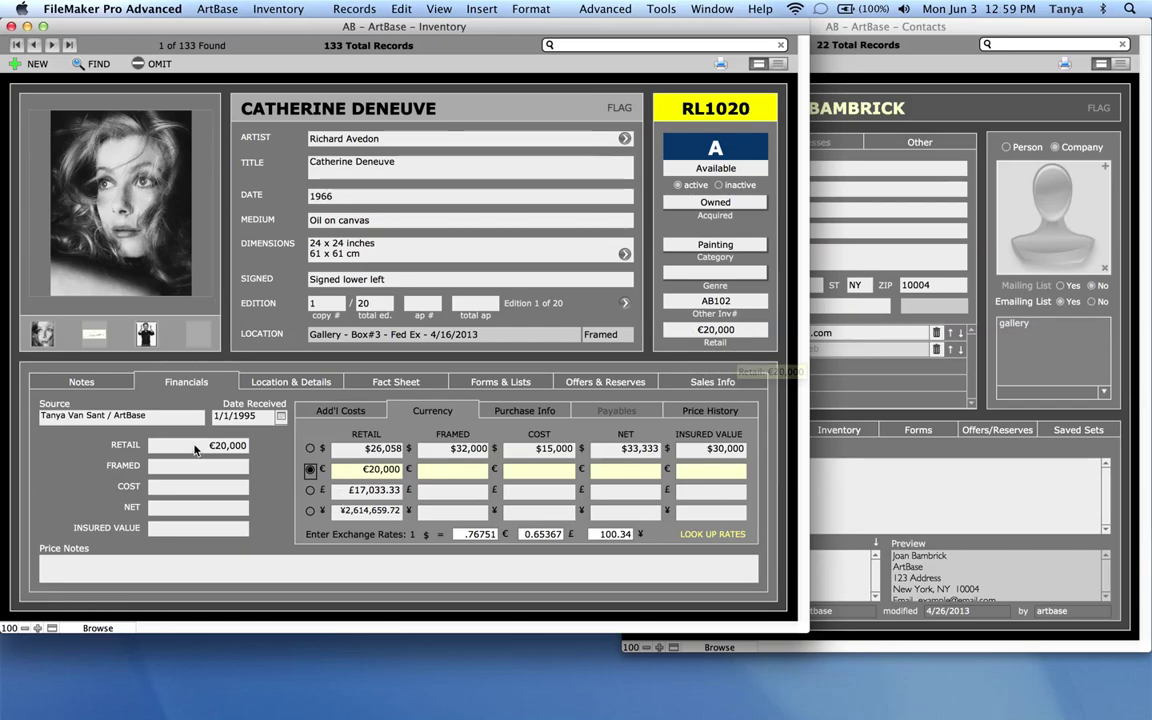
pyautogui.click(461, 469)
pyautogui.write('23000')
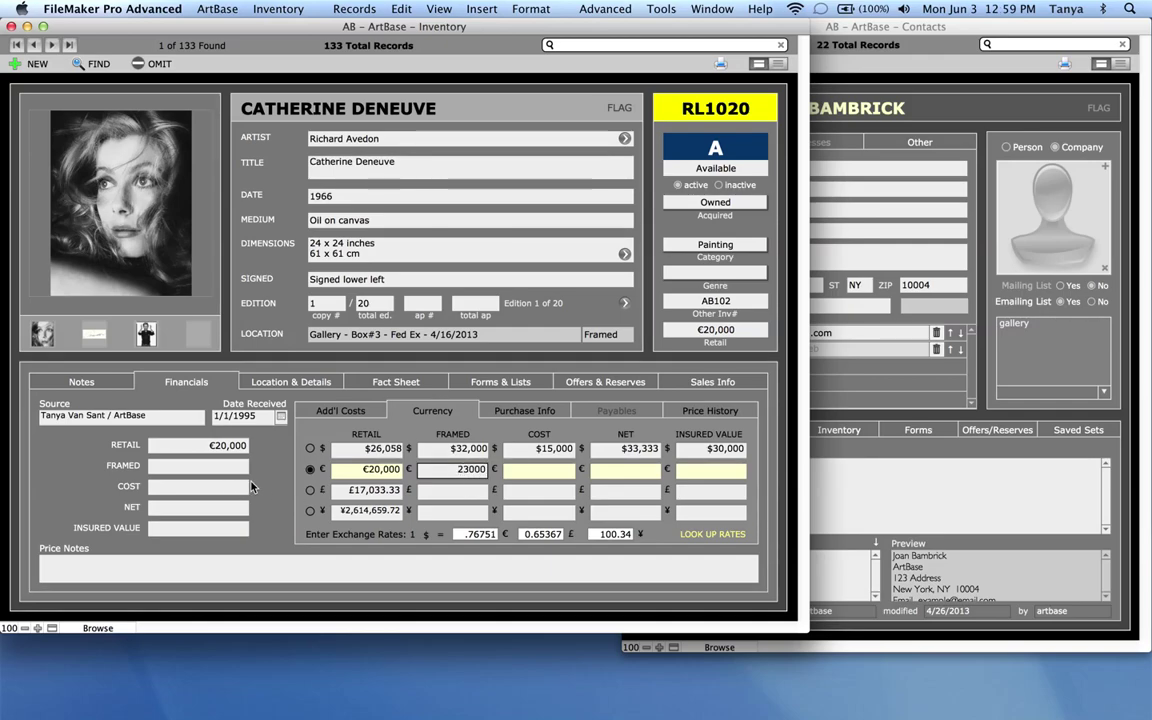
pyautogui.click(447, 484)
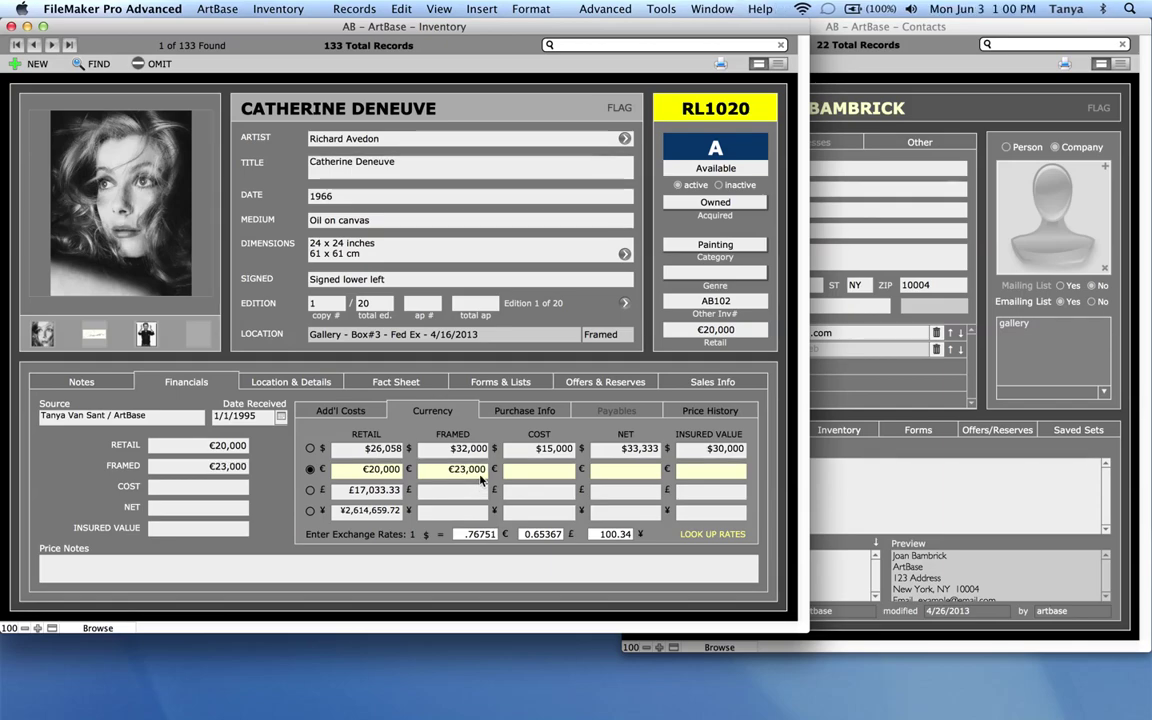
pyautogui.click(285, 456)
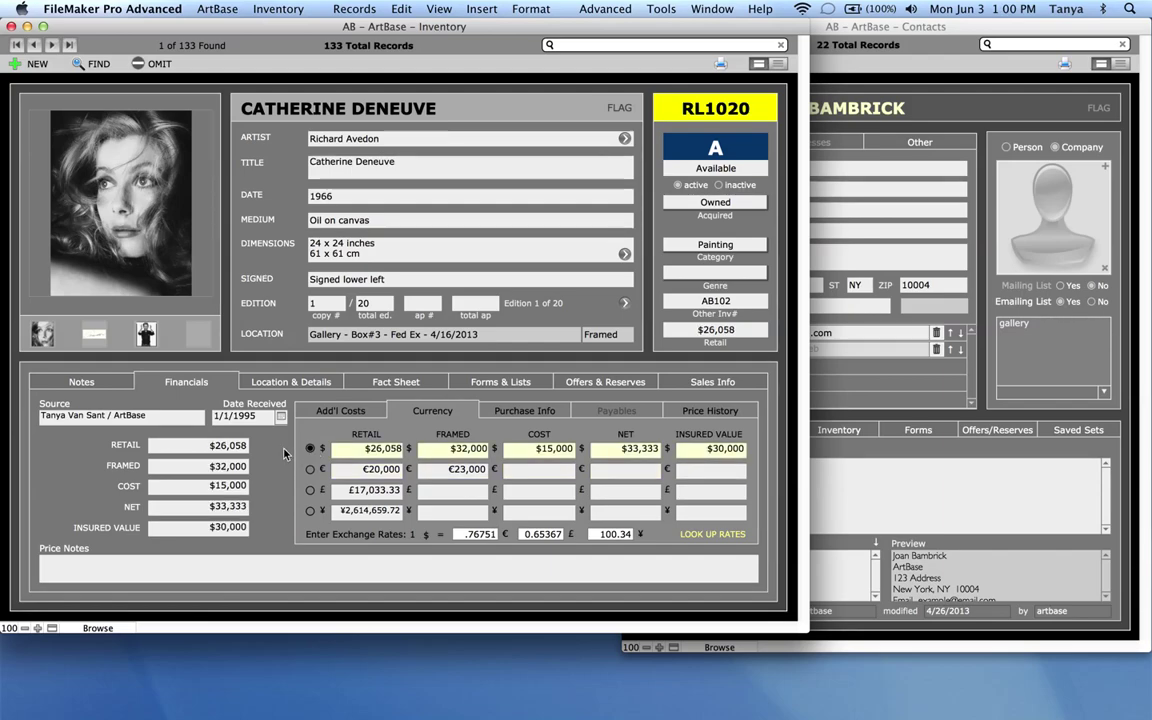
# Review the artwork's purchase information, including the exchange rate and total purchase price fields
pyautogui.click(536, 413)
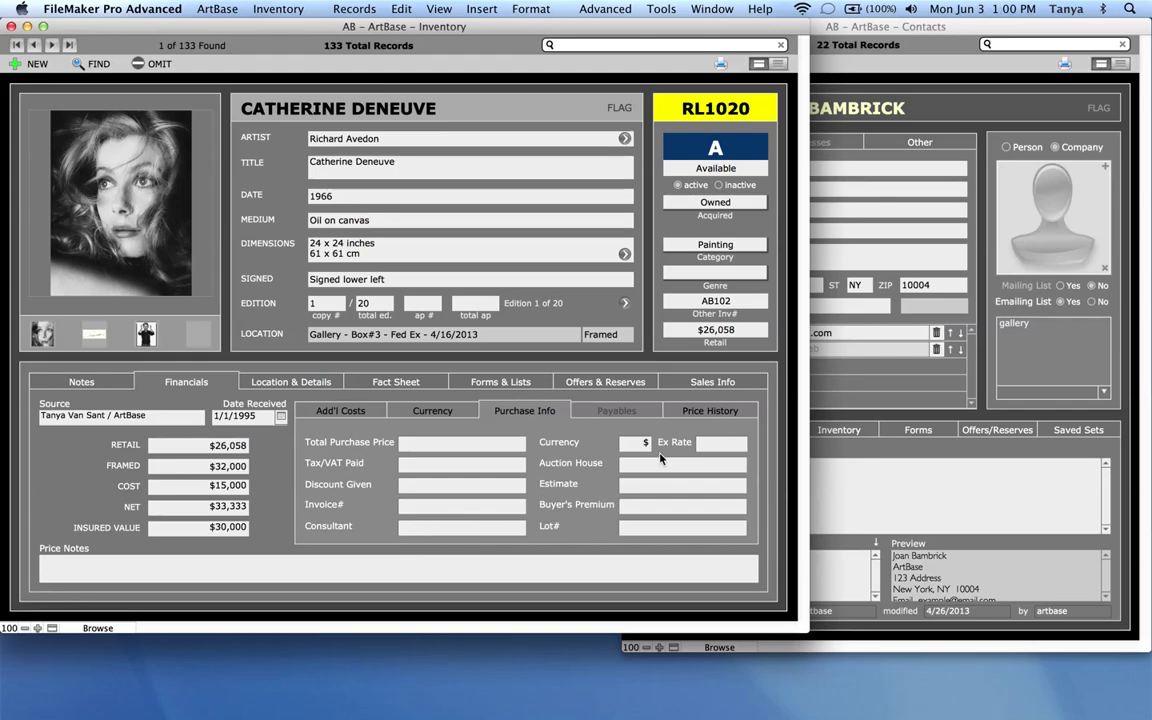
pyautogui.click(721, 444)
pyautogui.click(628, 472)
pyautogui.click(461, 442)
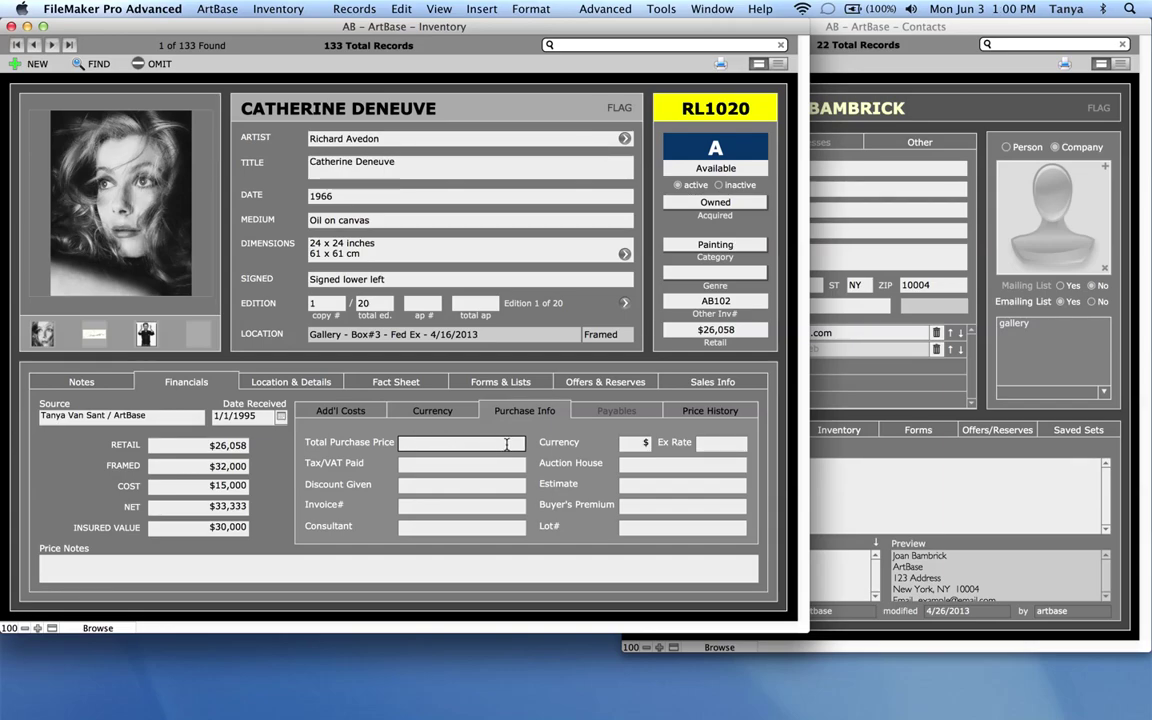
pyautogui.click(285, 452)
# Add a payable to the artwork by finding the payee by first name and selecting the matching contact
pyautogui.click(633, 416)
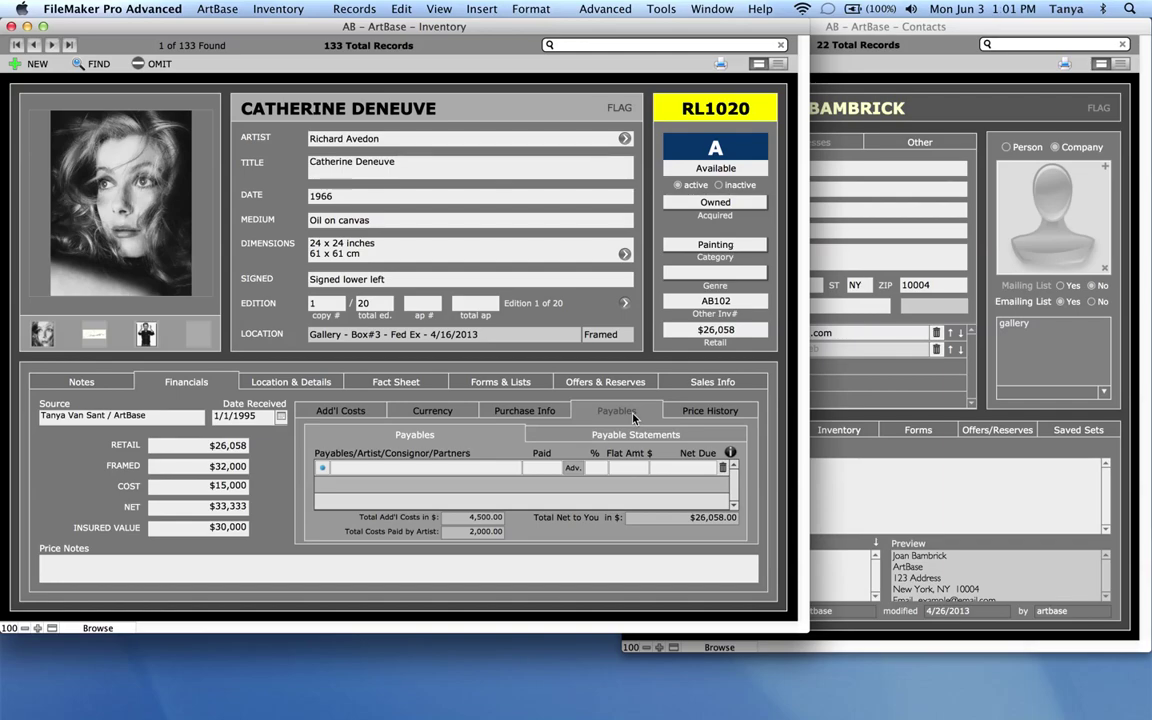
pyautogui.click(420, 474)
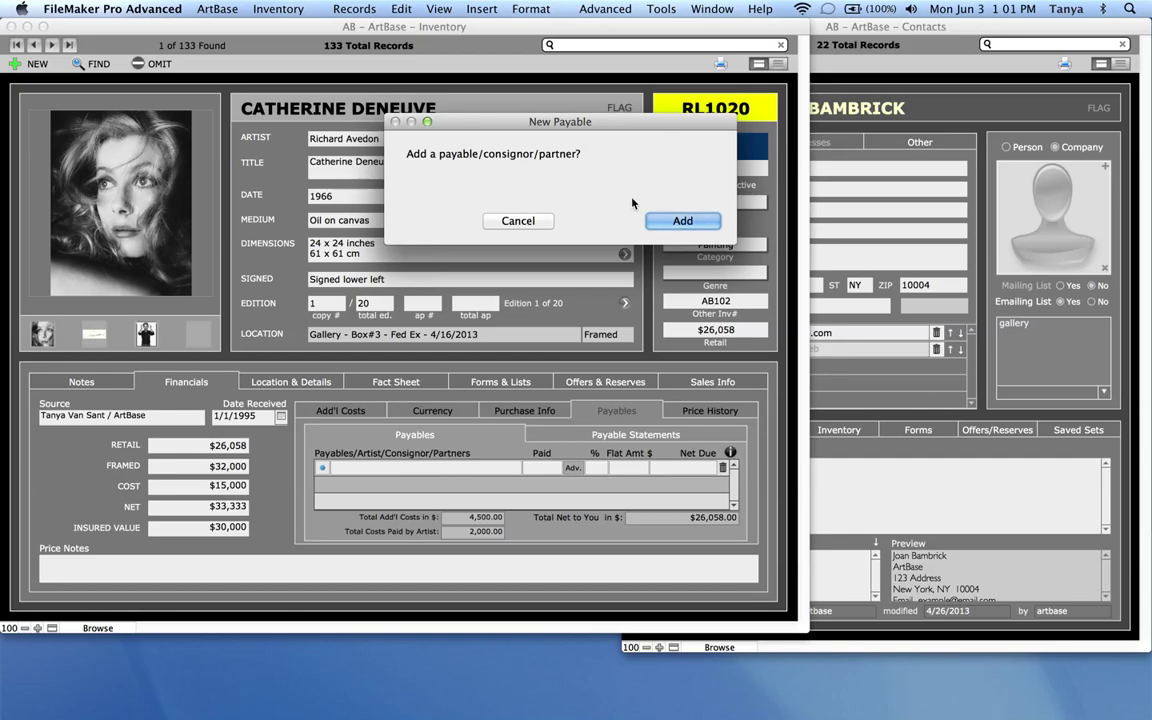
pyautogui.click(668, 221)
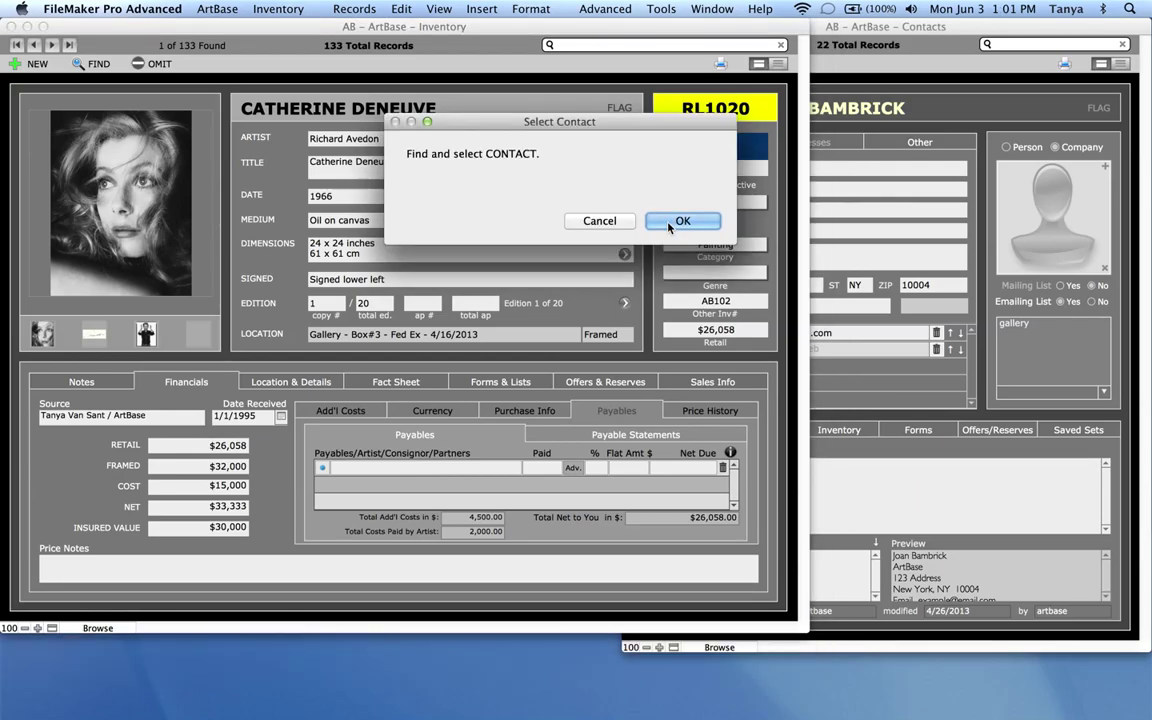
pyautogui.click(670, 228)
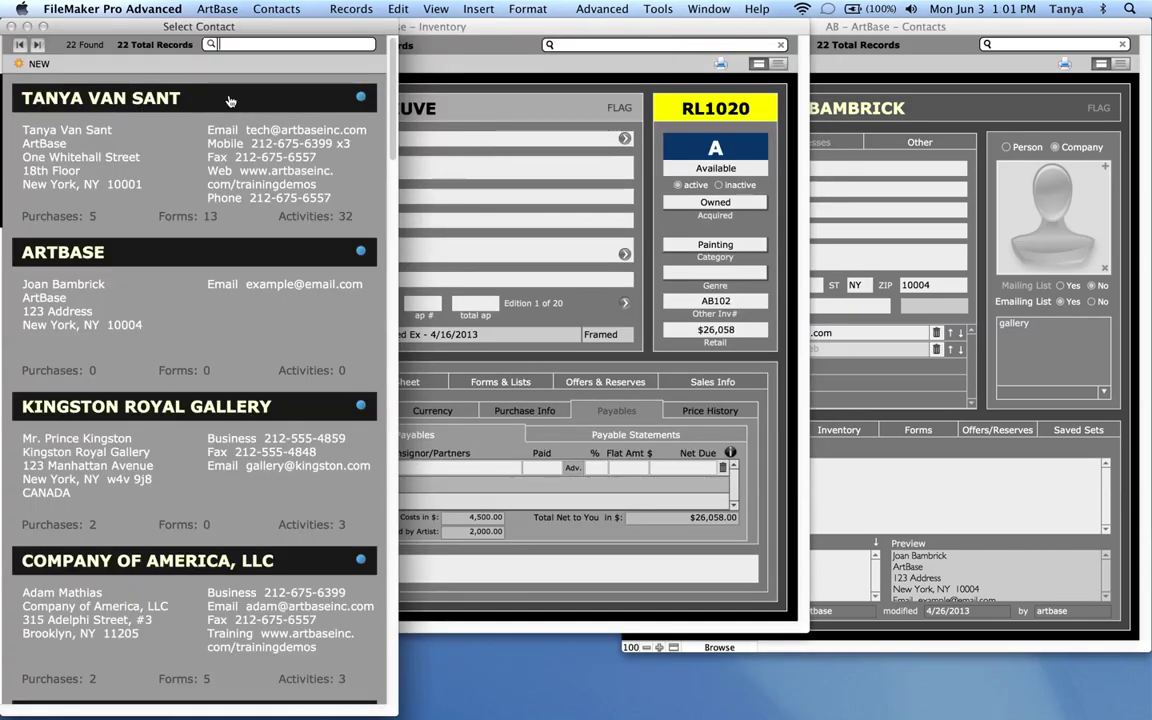
pyautogui.scroll(-5, 229, 101)
pyautogui.write('lee')
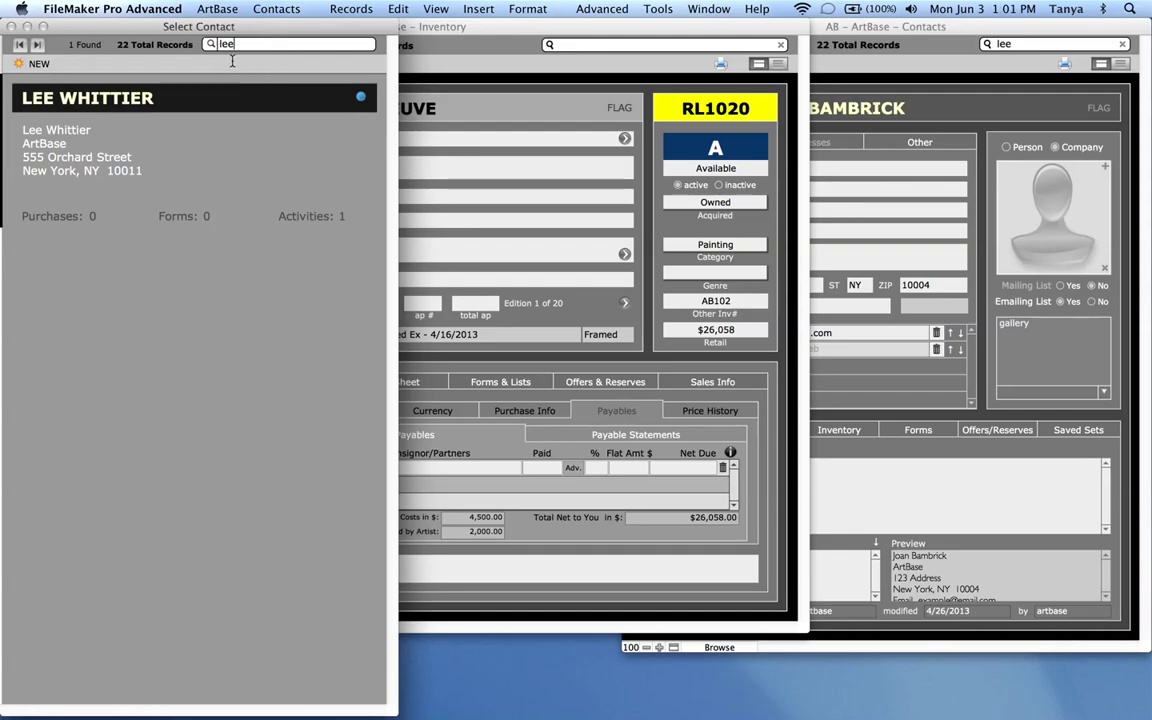
pyautogui.click(120, 100)
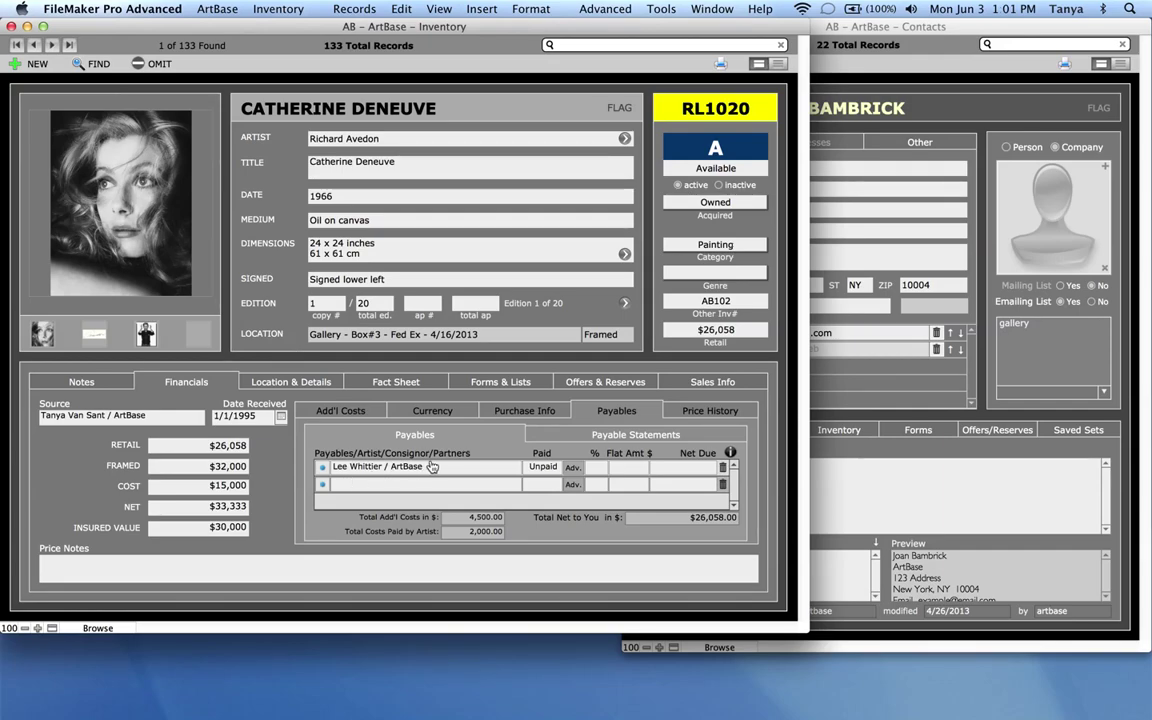
# Set the payable's share to 50% and review the explanation of how its net due is calculated
pyautogui.click(597, 467)
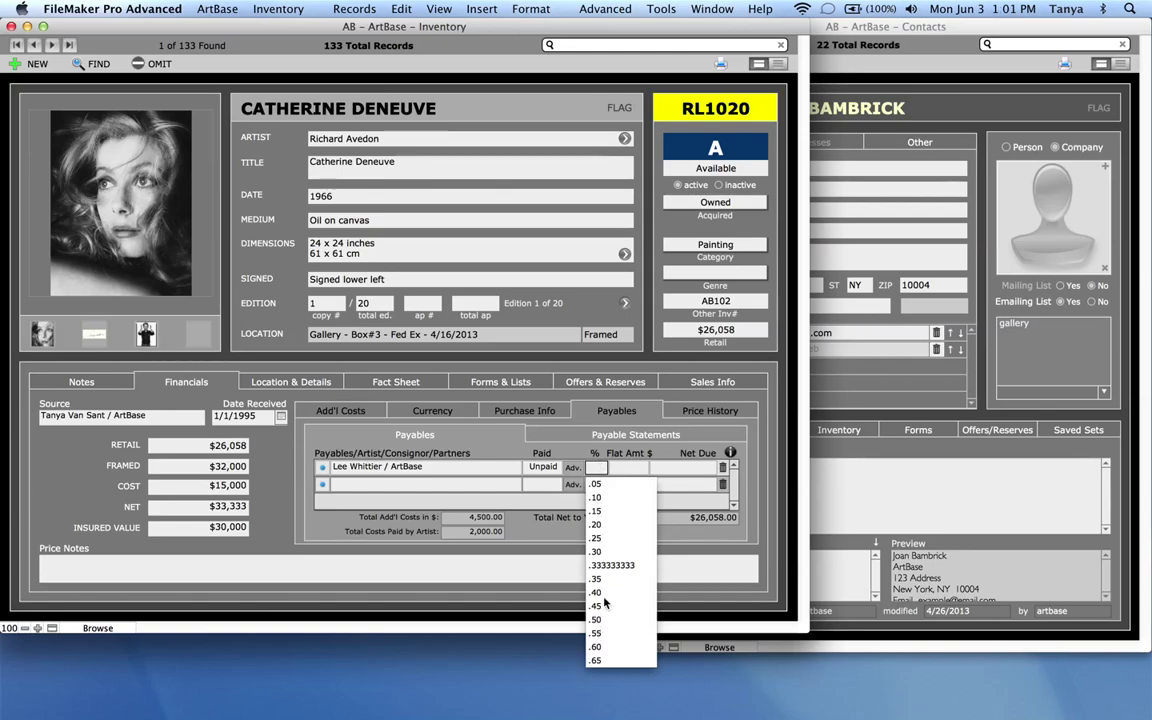
pyautogui.click(634, 468)
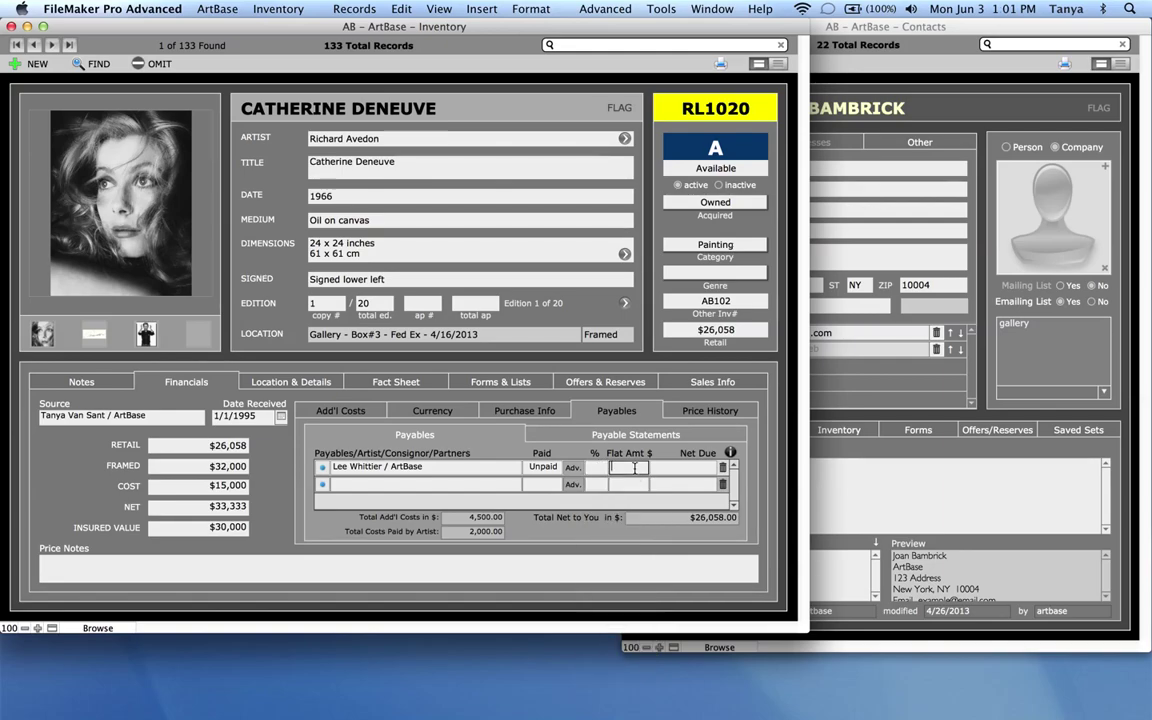
pyautogui.click(589, 467)
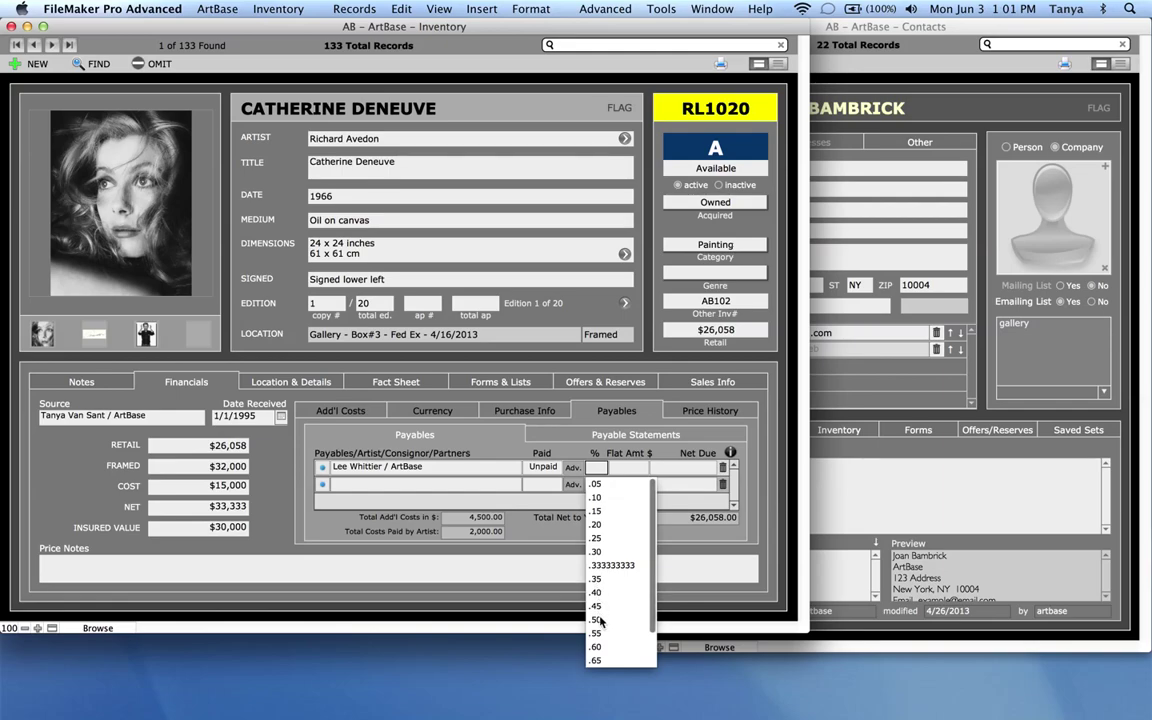
pyautogui.click(754, 458)
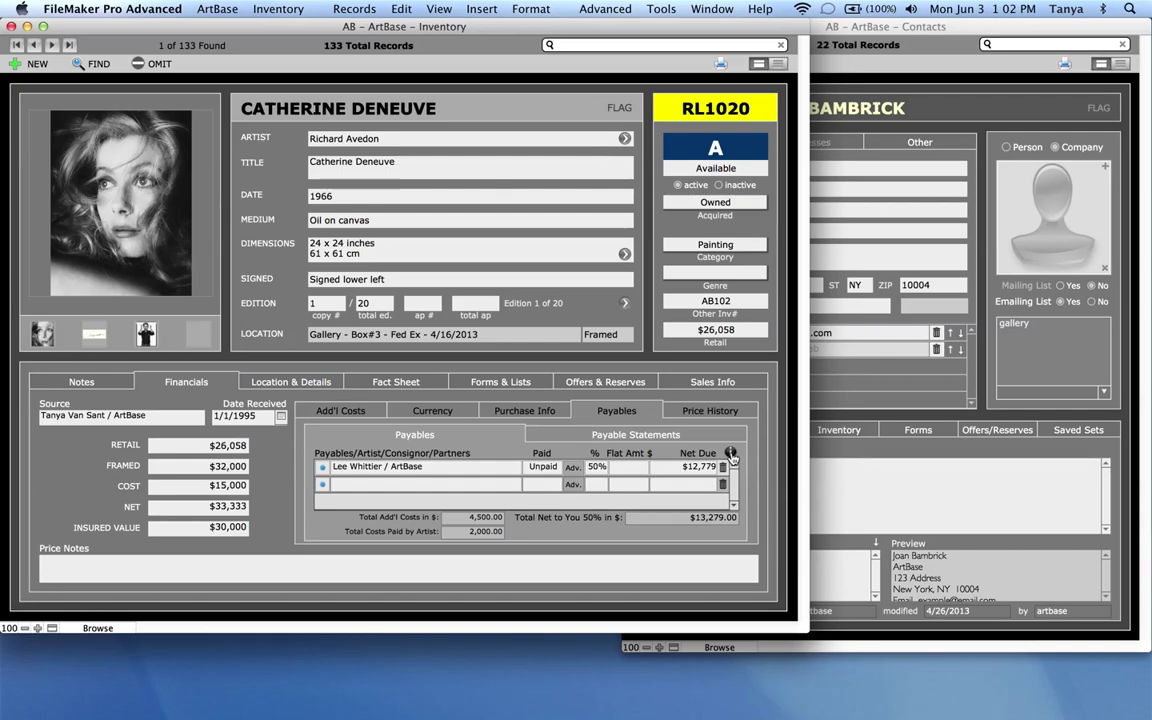
pyautogui.click(731, 456)
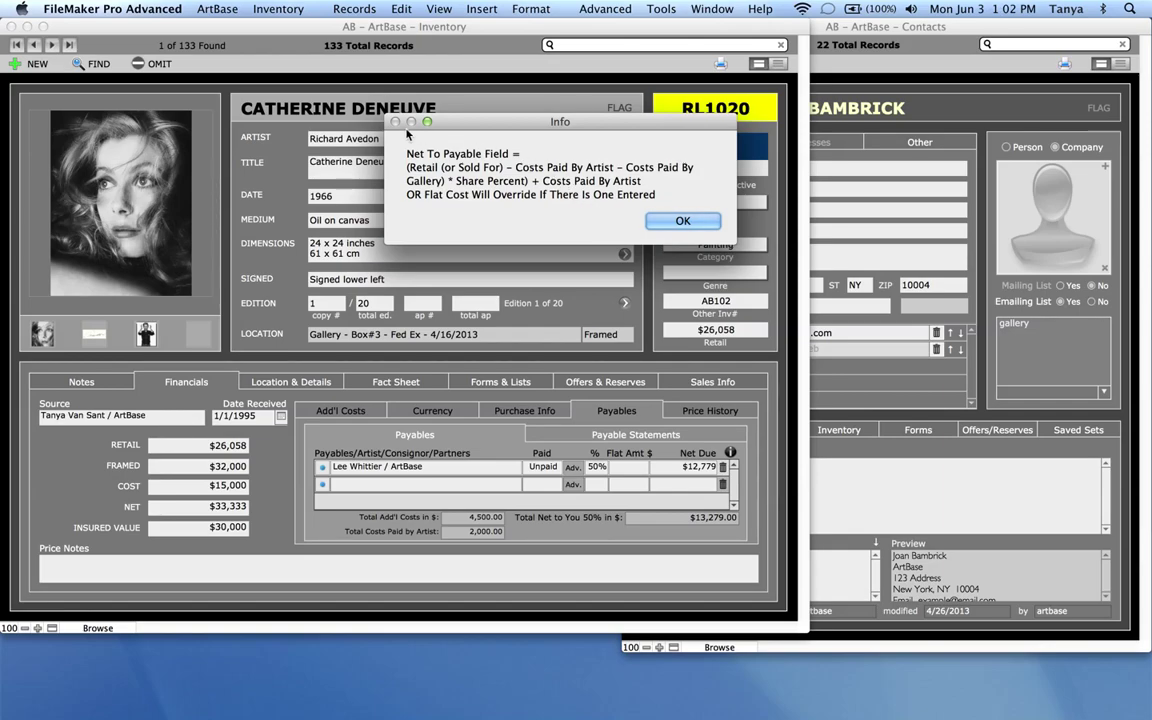
pyautogui.click(680, 220)
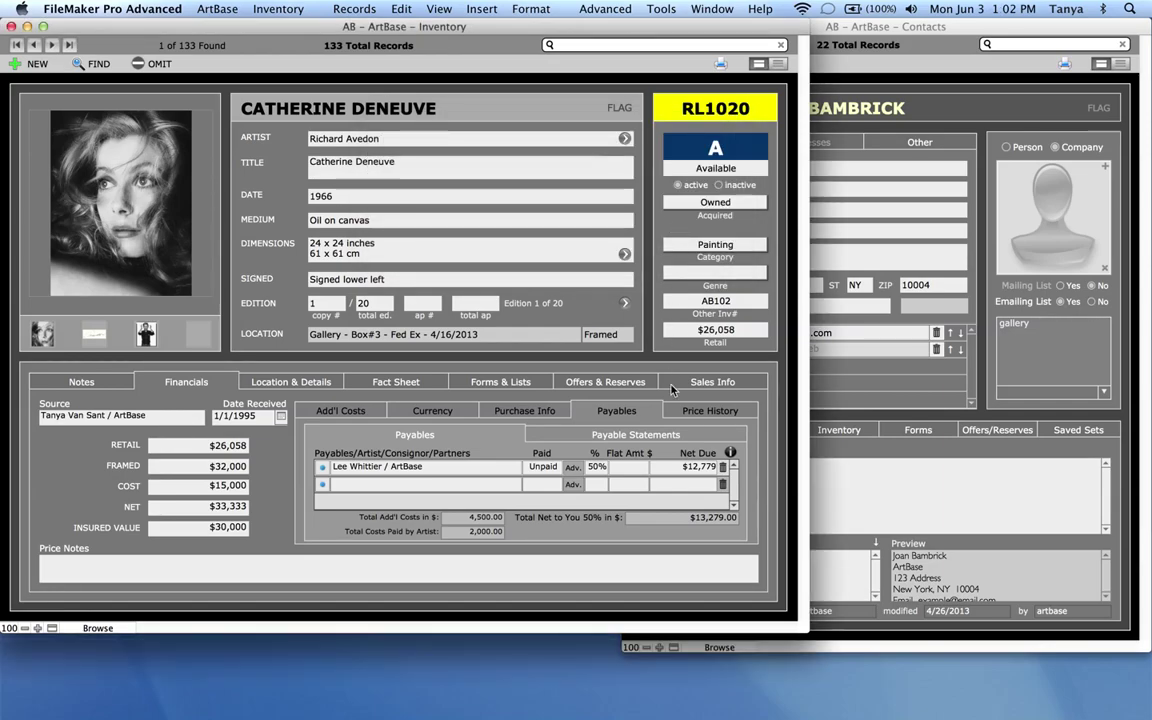
# Override the payable's percentage share with a flat amount of $3000
pyautogui.click(640, 469)
pyautogui.write('3000')
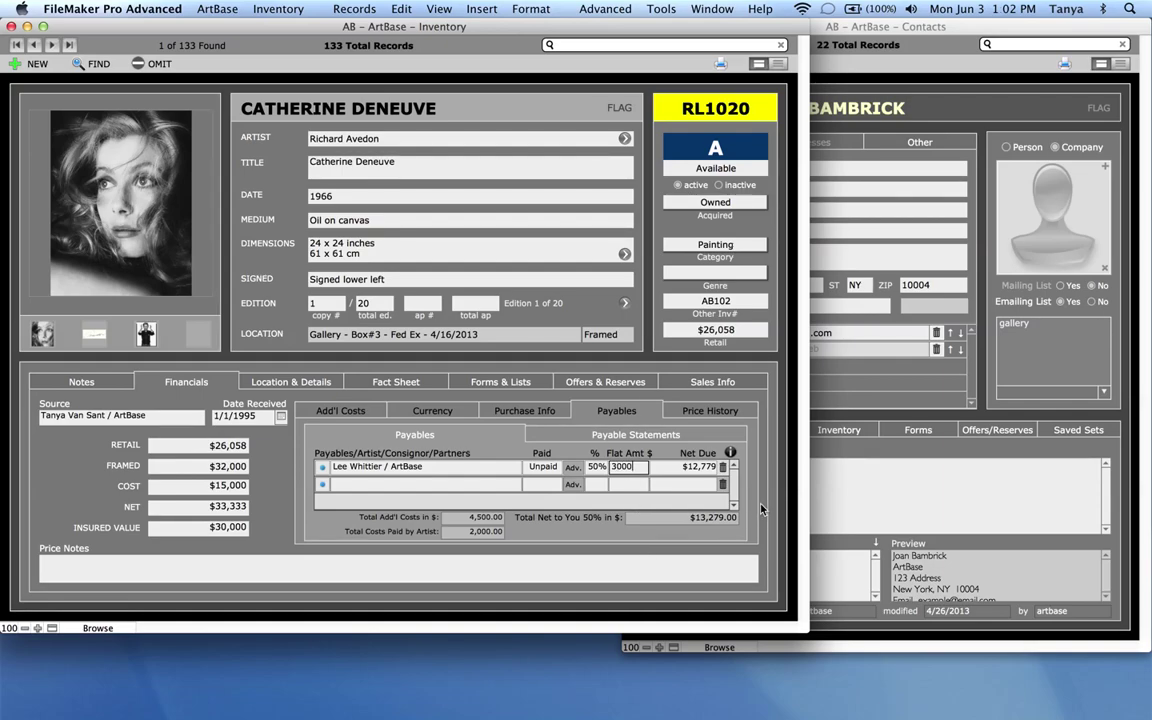
pyautogui.click(684, 453)
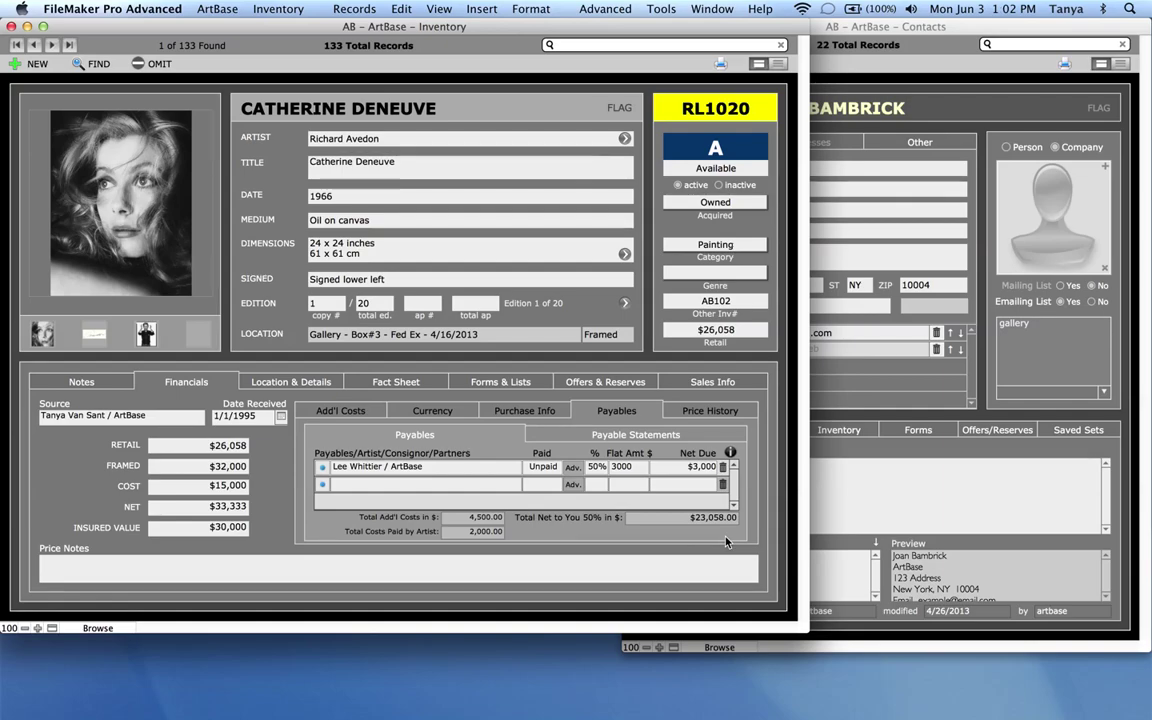
# Review the artwork's payable statements and its price history entries
pyautogui.click(642, 436)
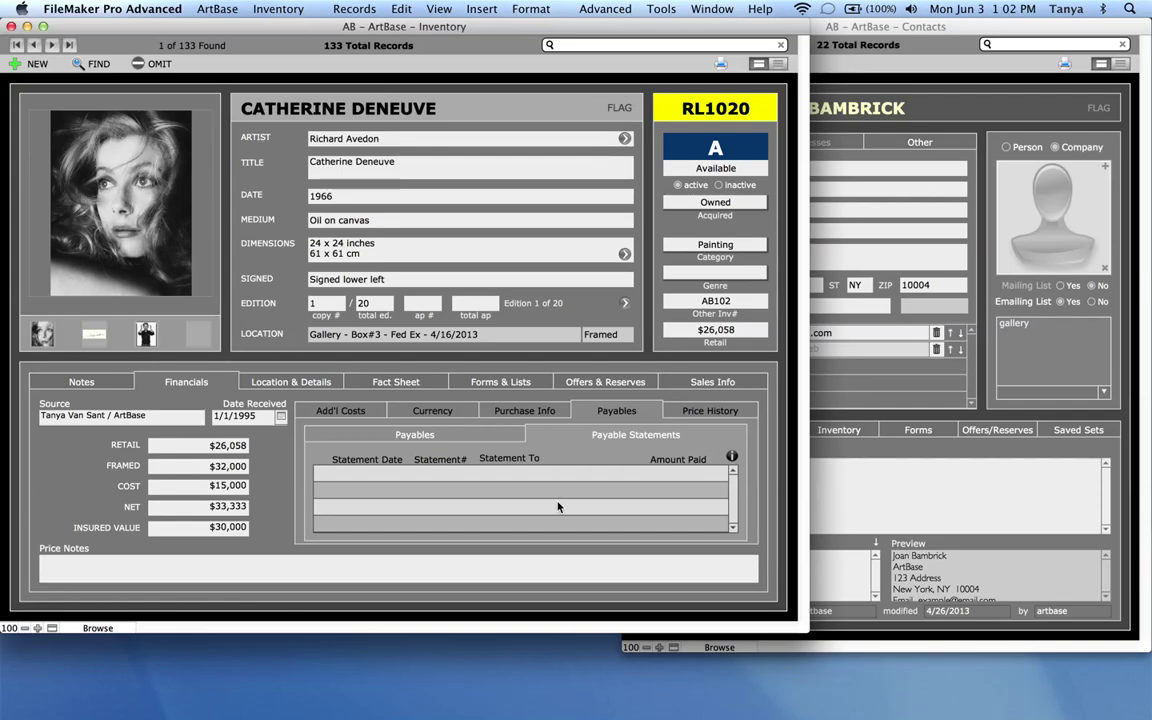
pyautogui.click(748, 413)
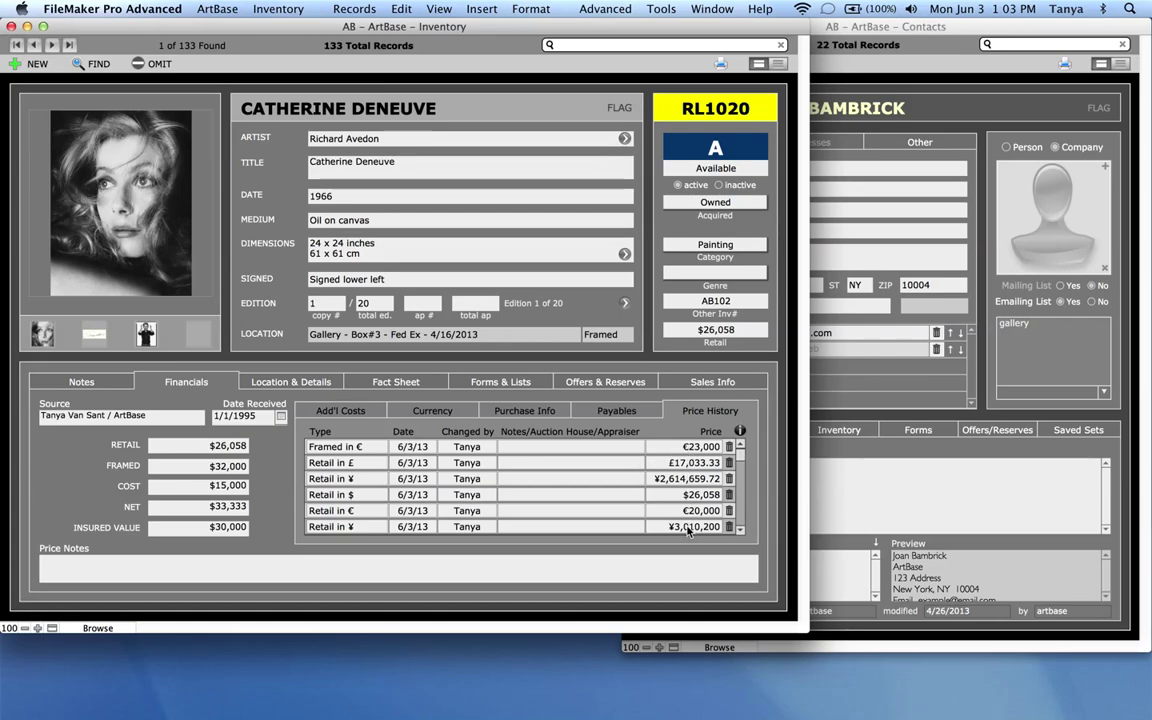
pyautogui.click(741, 531)
pyautogui.moveTo(741, 533); pyautogui.dragTo(741, 533)
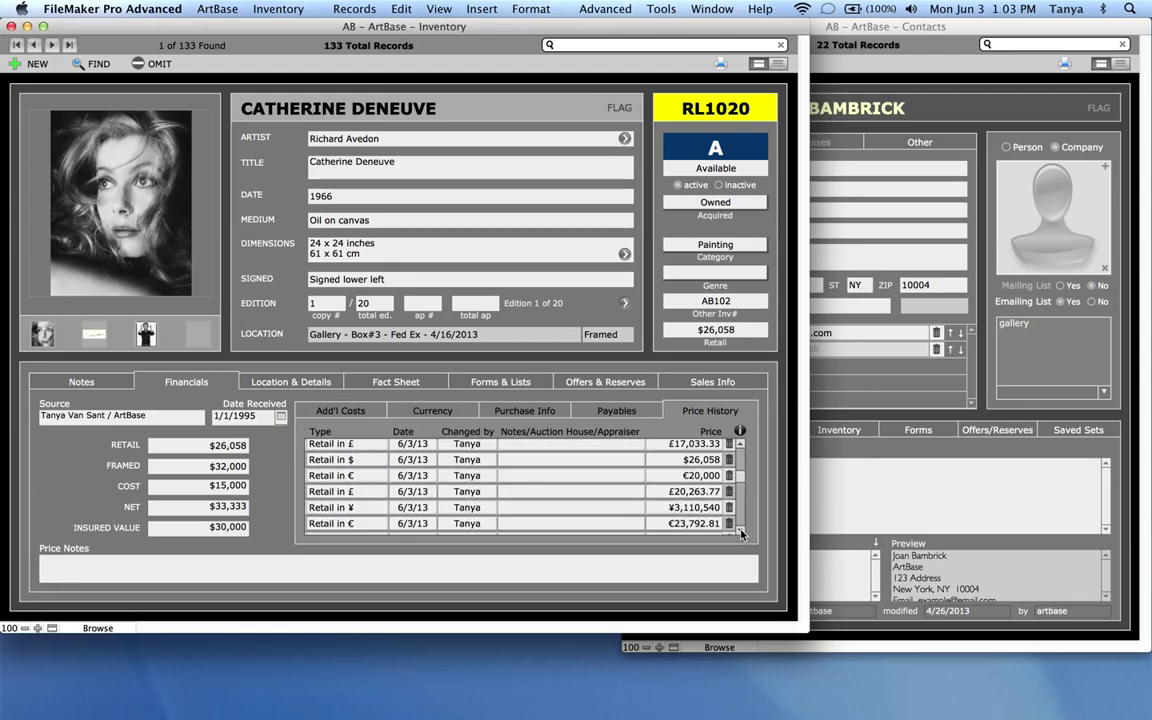
pyautogui.moveTo(741, 478); pyautogui.dragTo(741, 444)
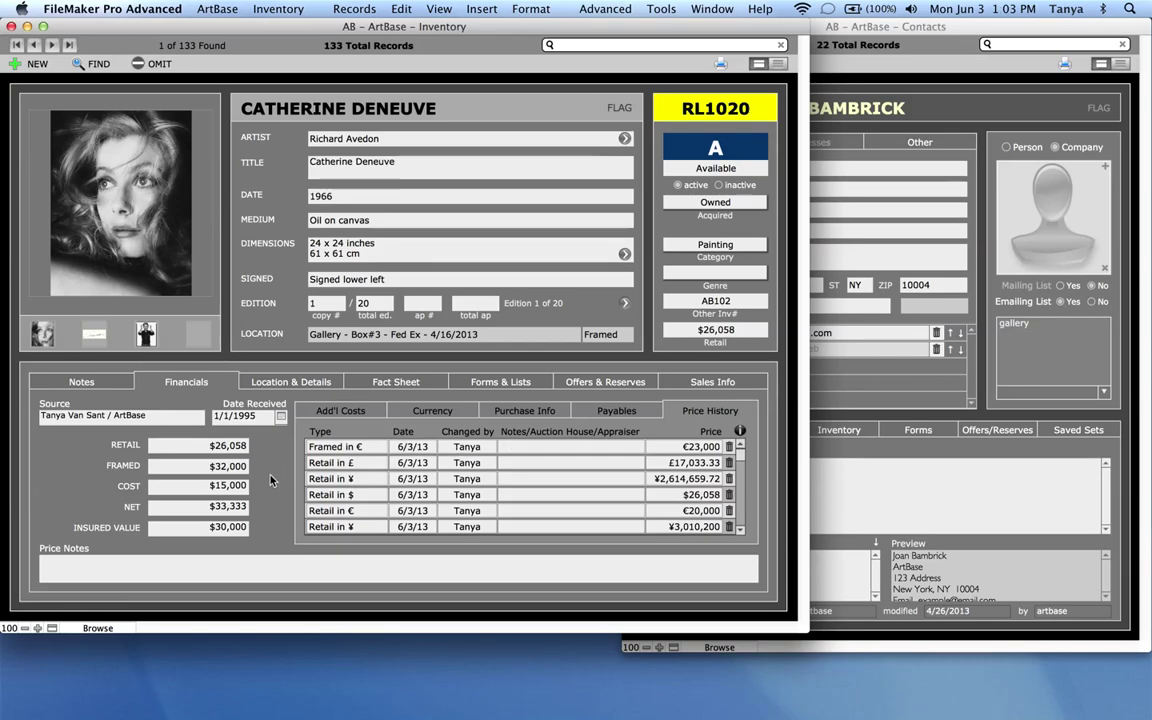
# Review the sales information, moving on through the records to the sold artwork I Saw the Figure 5 in Gold
pyautogui.click(755, 386)
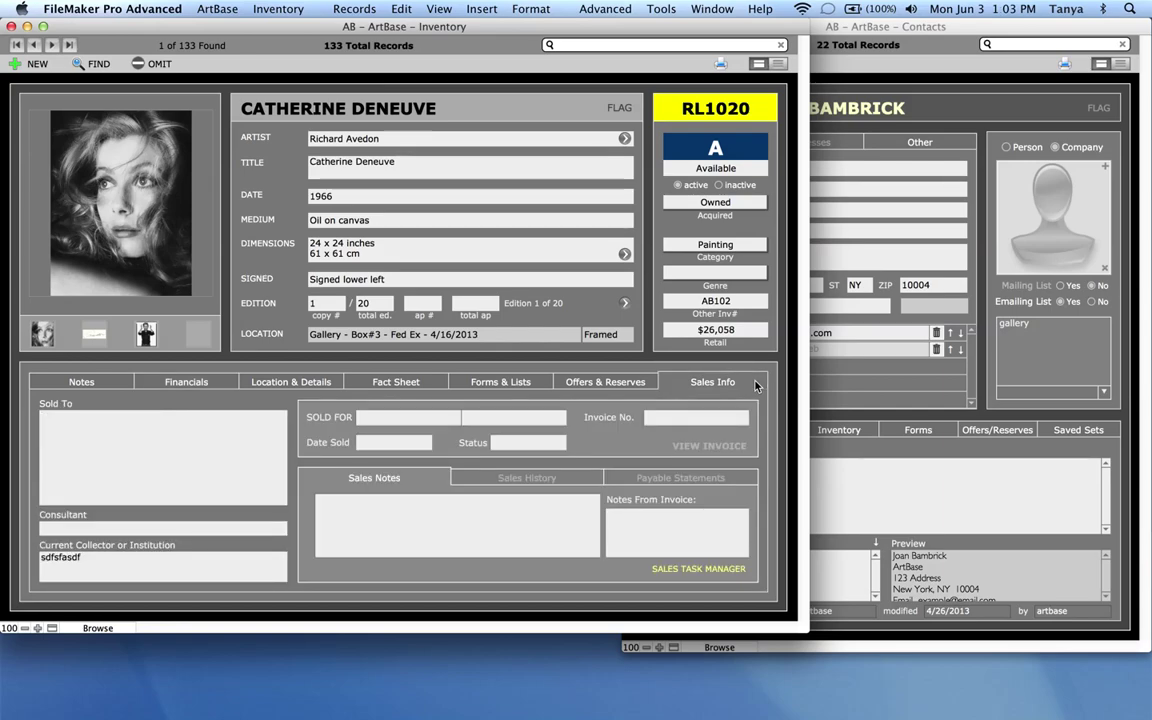
pyautogui.click(52, 45)
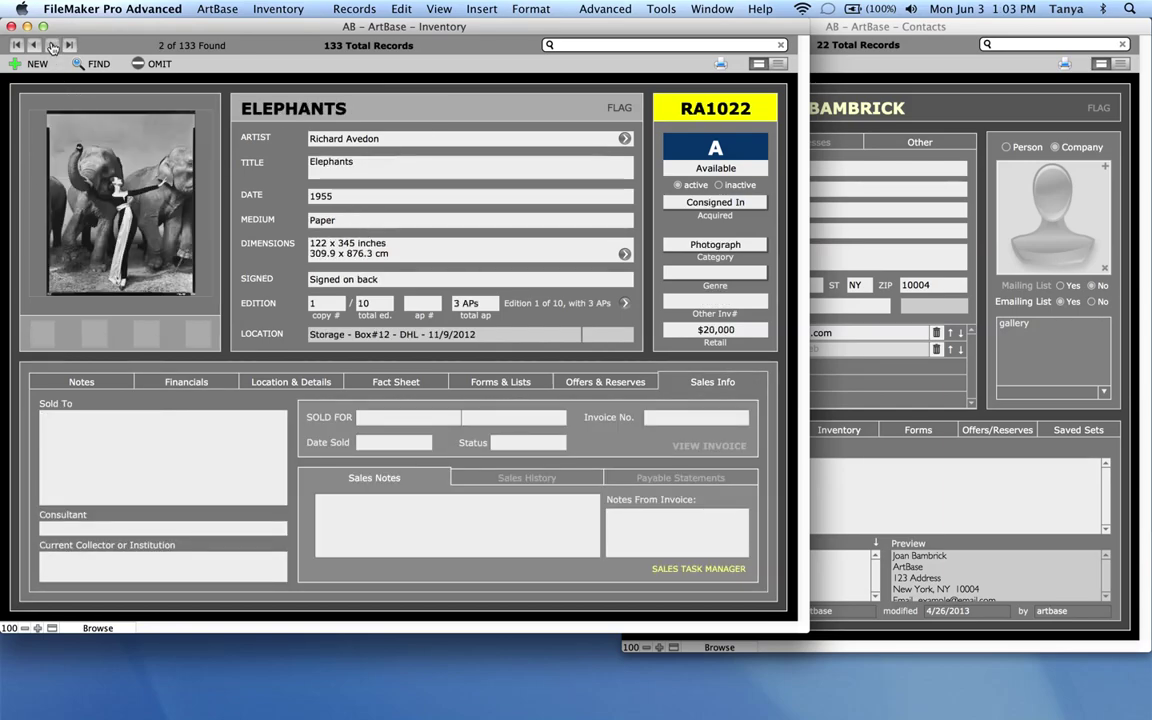
pyautogui.click(52, 45)
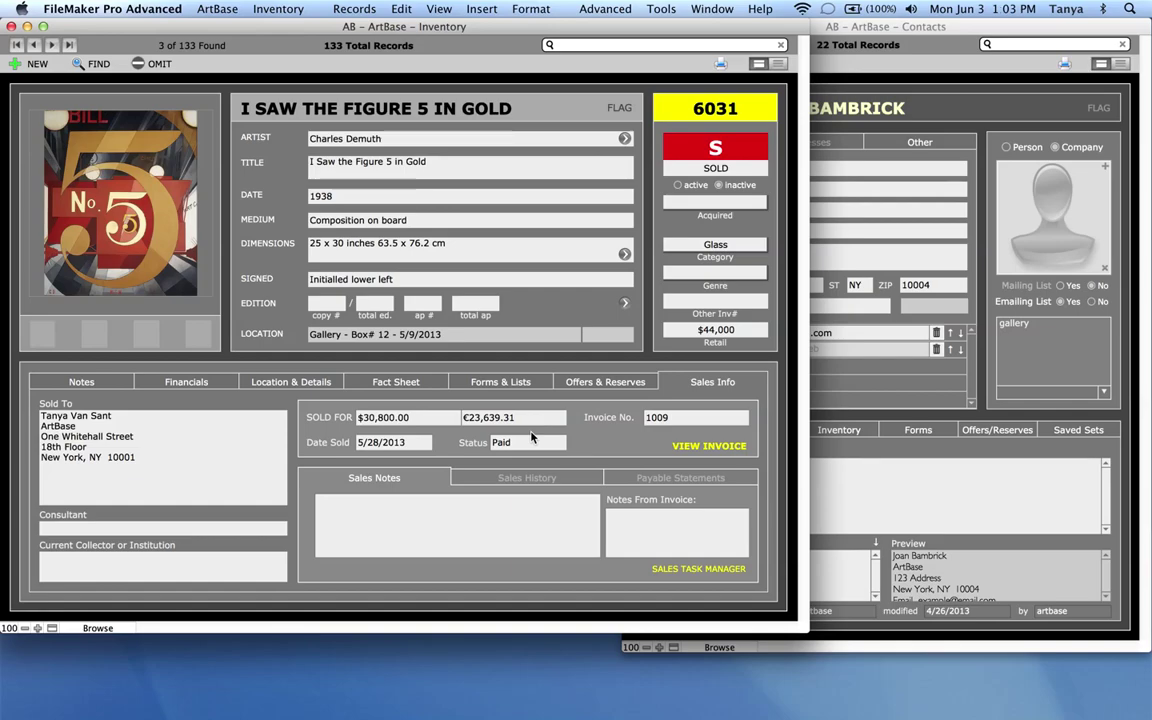
# In the sold artwork's advanced payable details, base the percentage calculation on Retail instead of Sold For
pyautogui.click(221, 386)
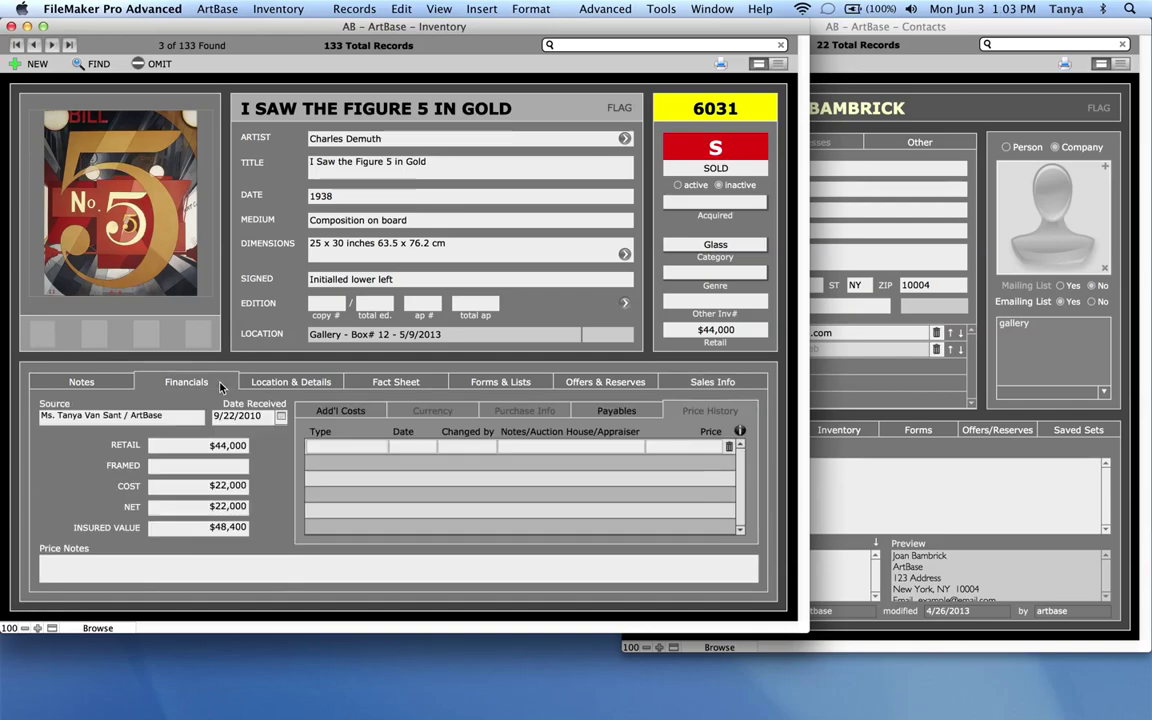
pyautogui.click(630, 414)
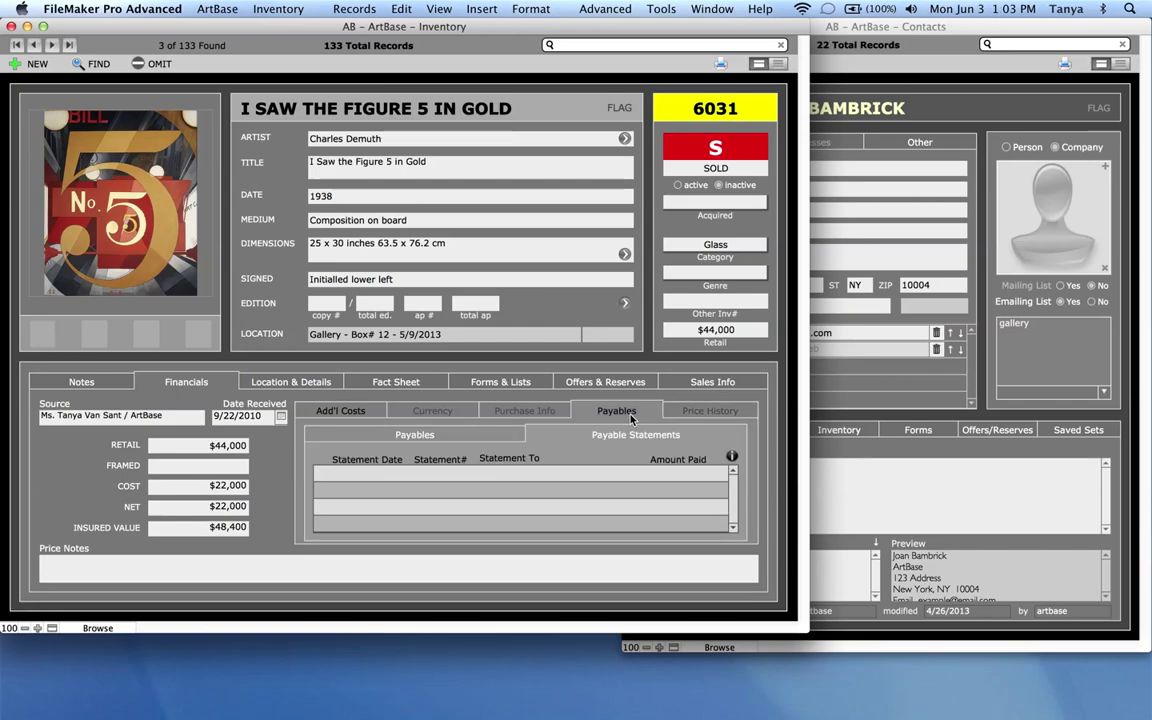
pyautogui.click(504, 434)
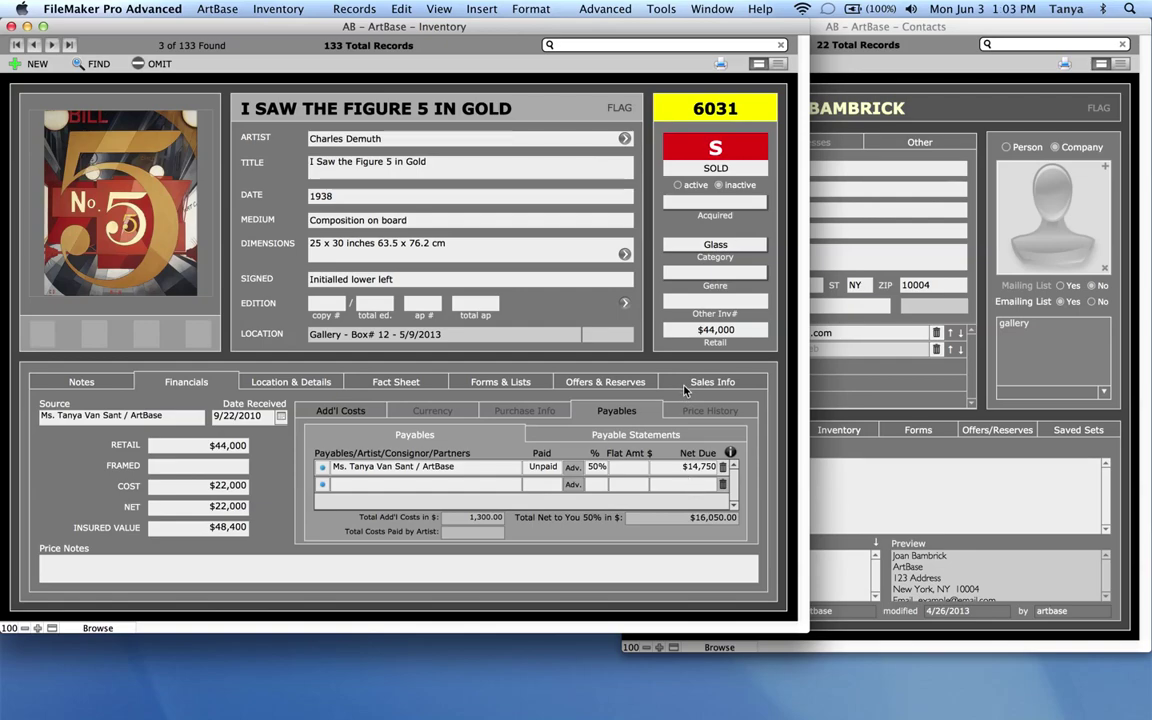
pyautogui.click(574, 474)
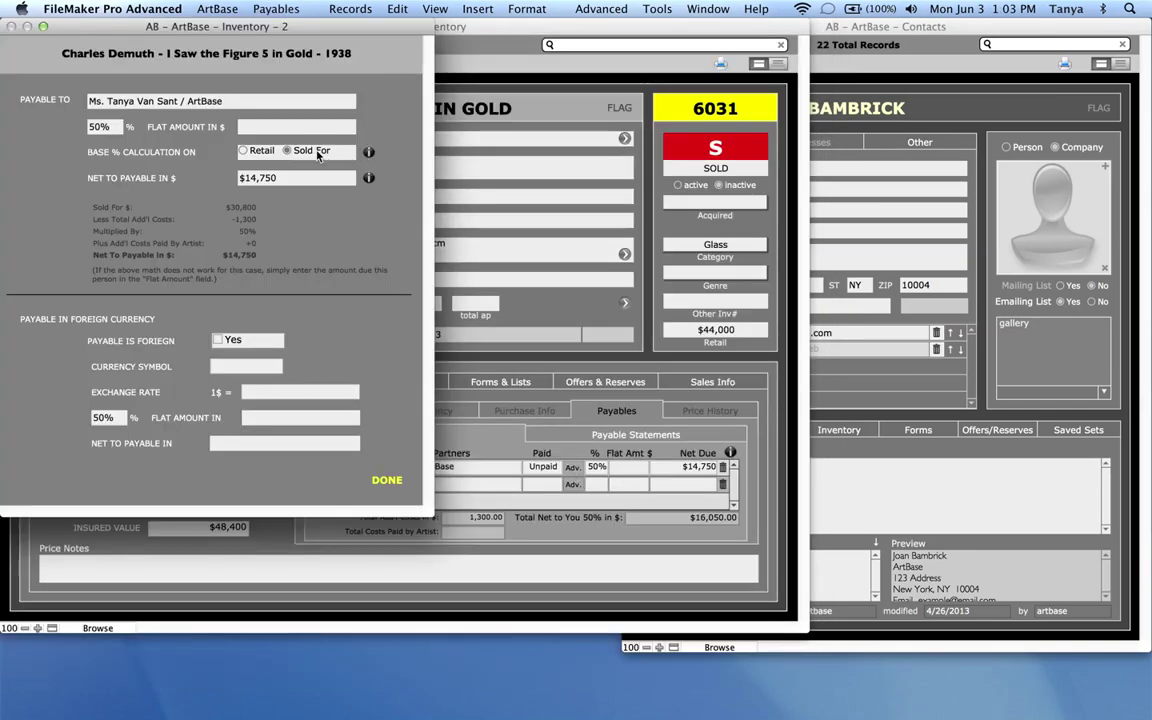
pyautogui.click(243, 150)
pyautogui.click(288, 150)
pyautogui.click(386, 129)
pyautogui.click(242, 148)
pyautogui.click(399, 109)
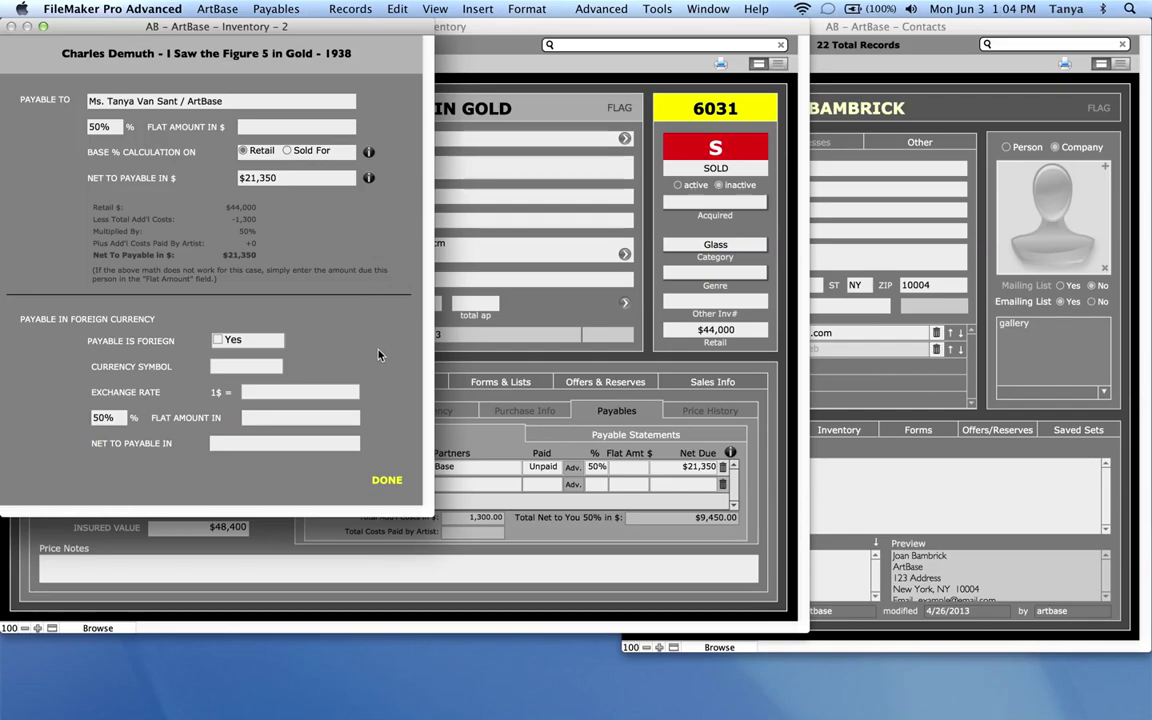
pyautogui.click(387, 480)
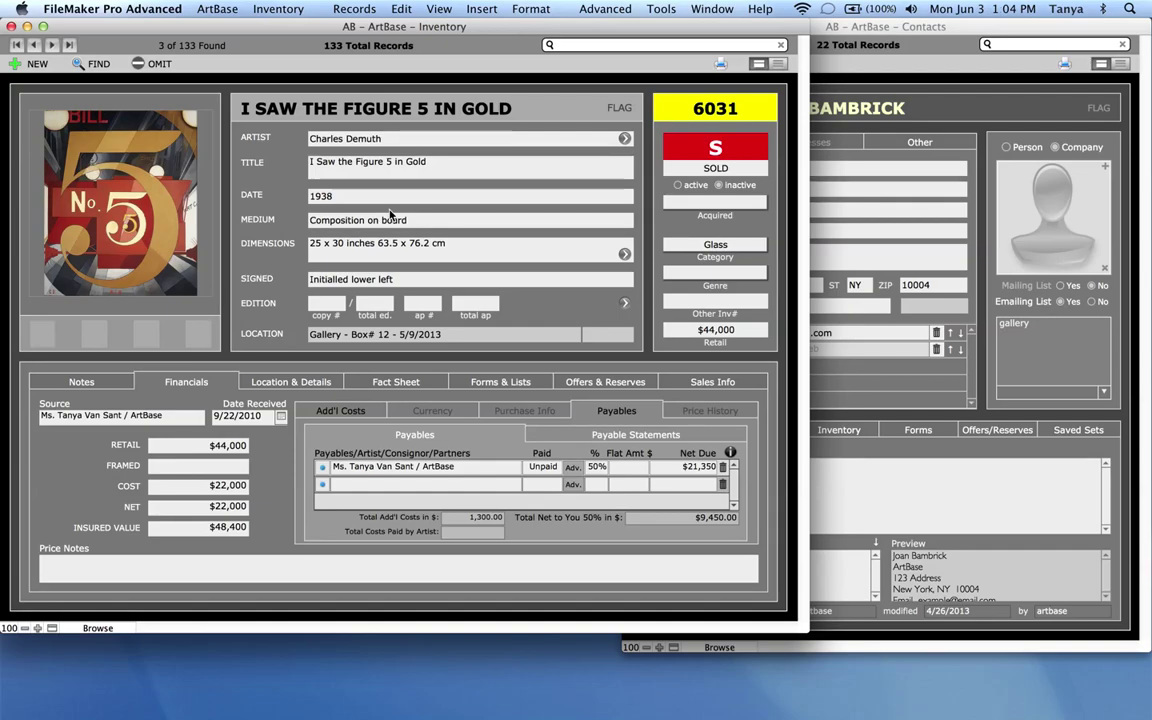
# Find the inventory records matching "avedon" and review the financial totals for the found set
pyautogui.click(574, 44)
pyautogui.write('avedon')
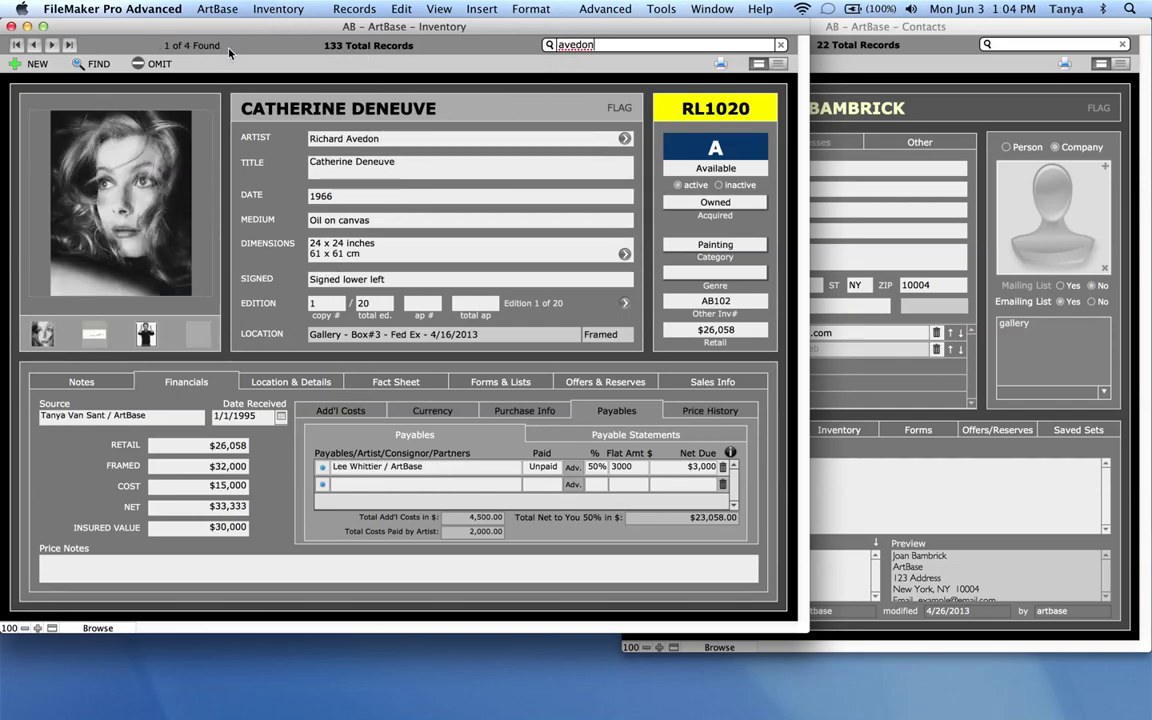
pyautogui.click(278, 9)
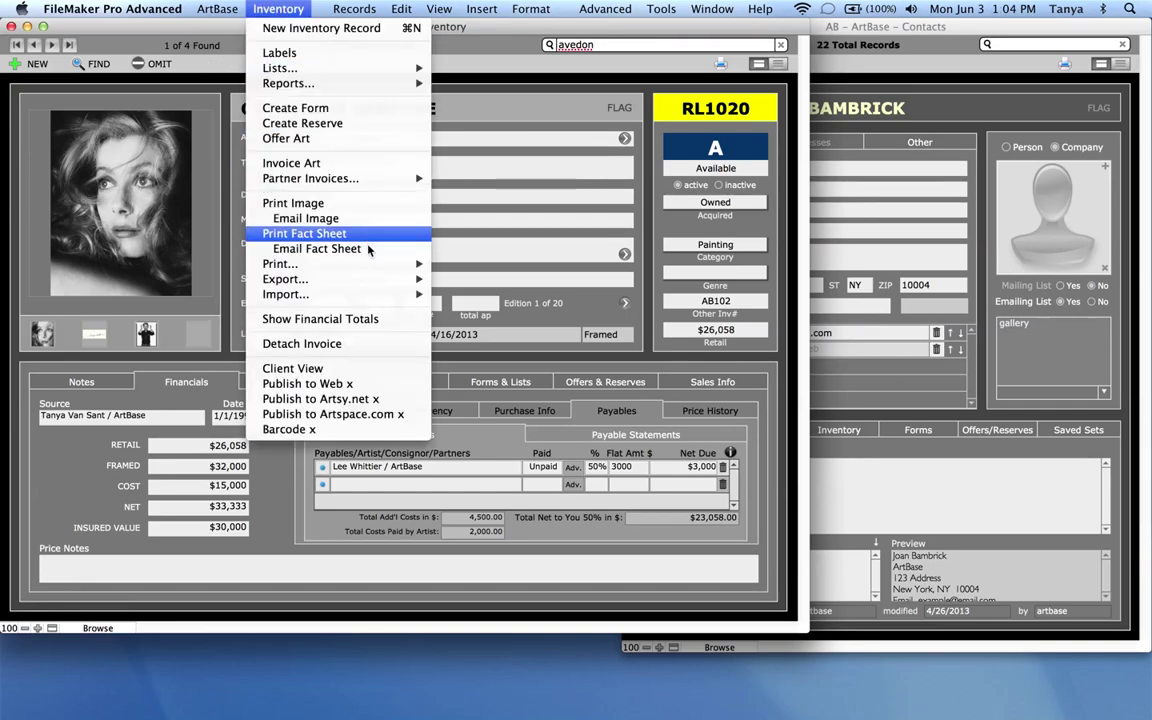
pyautogui.click(400, 320)
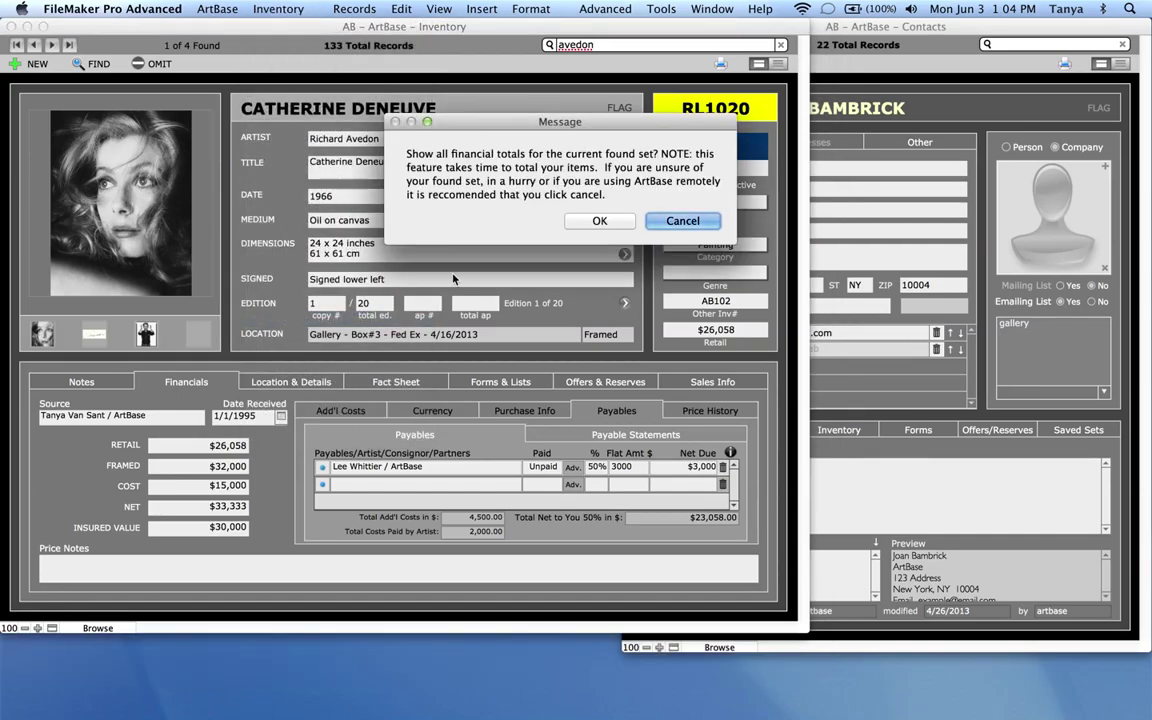
pyautogui.moveTo(695, 126); pyautogui.dragTo(581, 136)
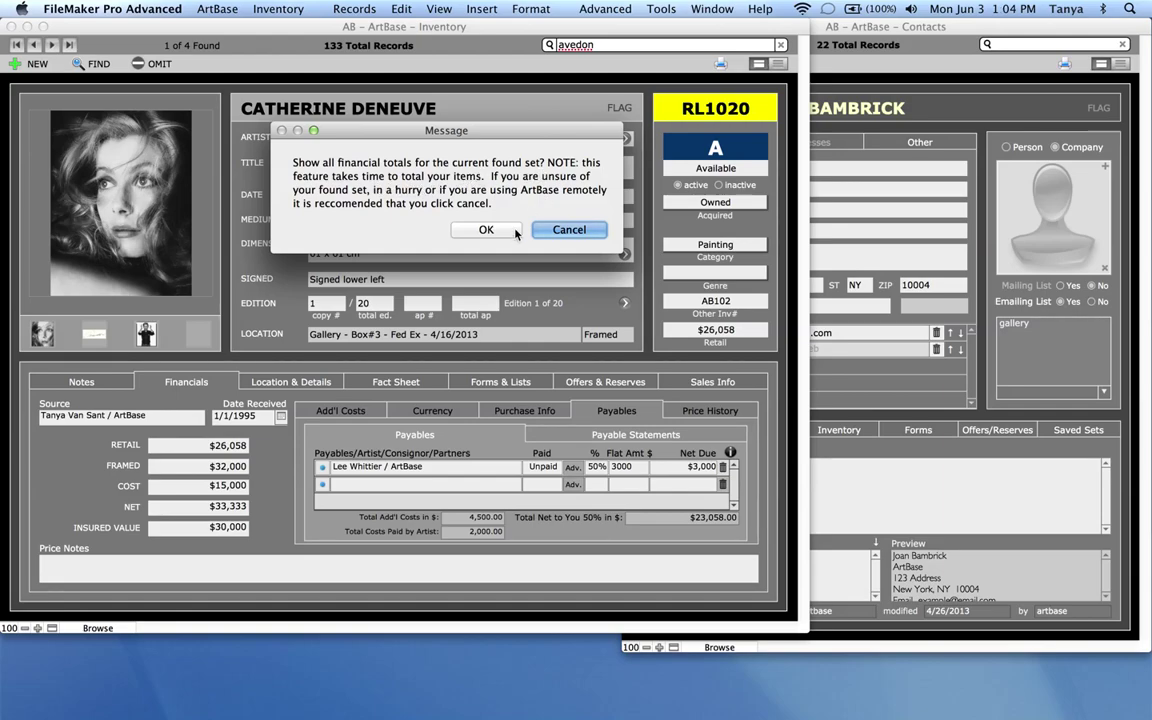
pyautogui.click(584, 230)
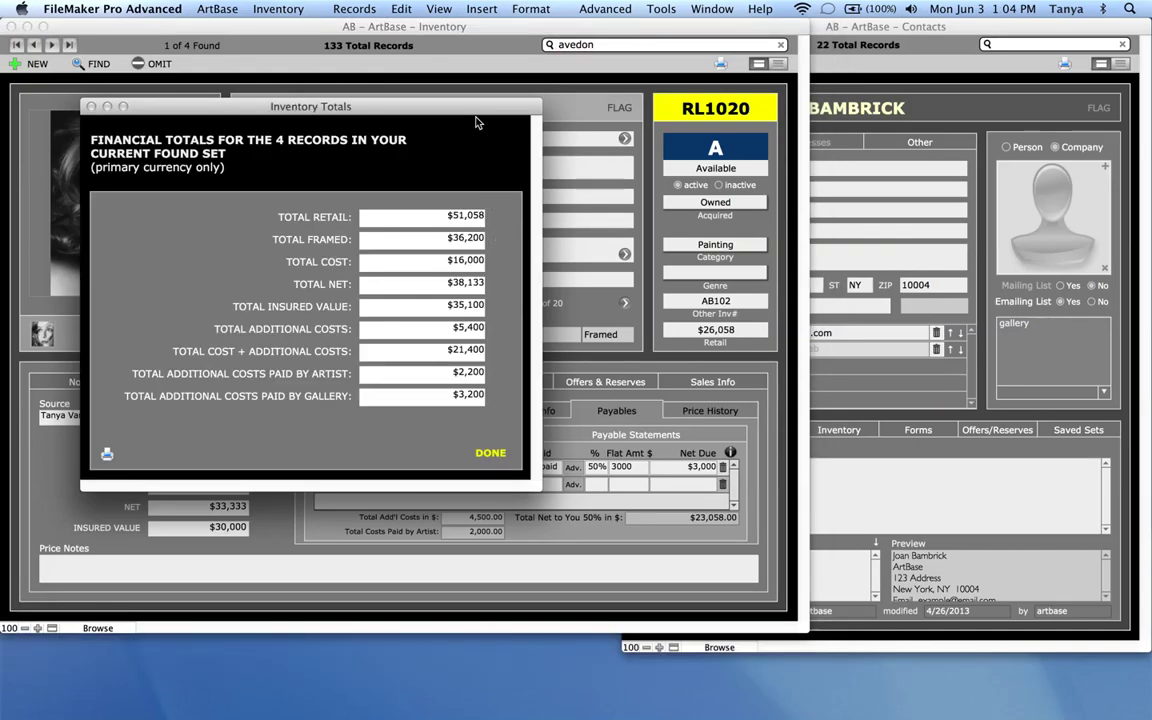
pyautogui.moveTo(476, 116); pyautogui.dragTo(532, 95)
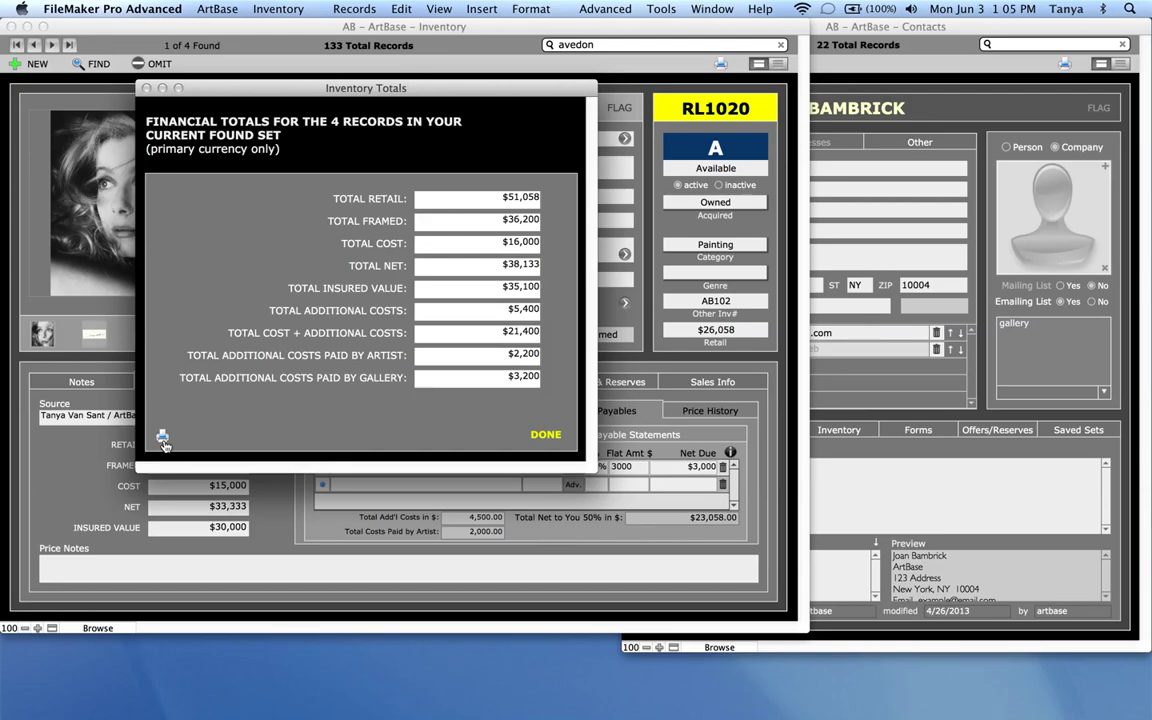
pyautogui.click(547, 436)
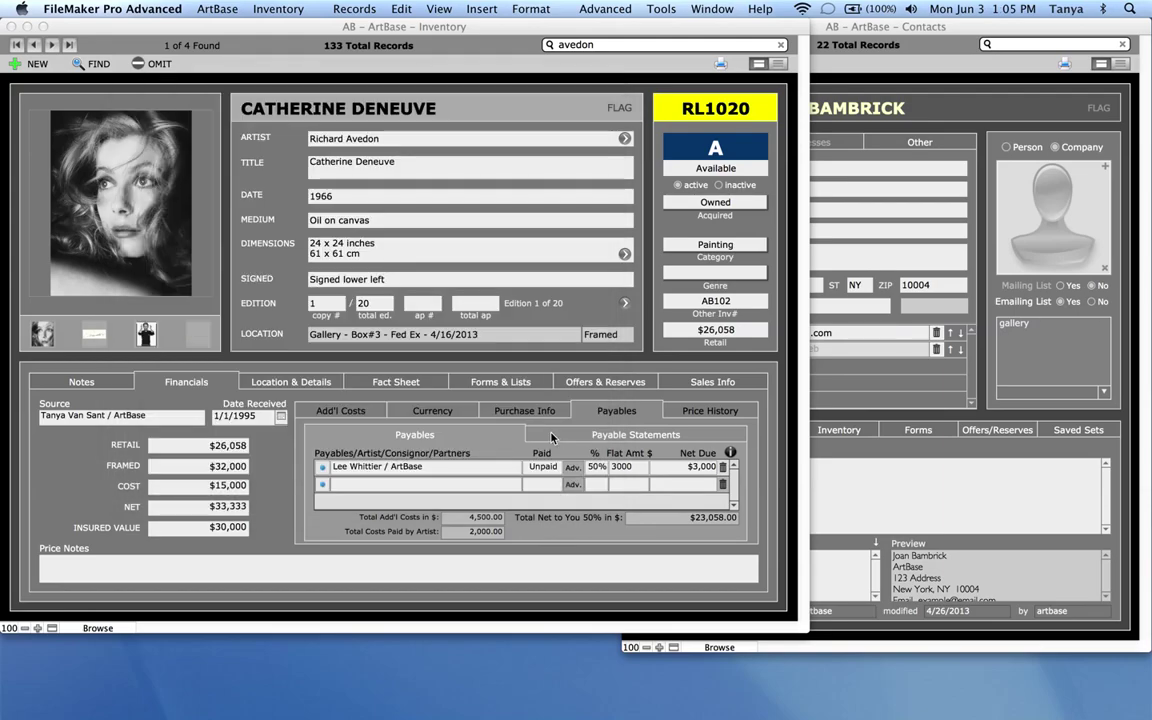
# Go to the first record in Contacts and show that contact's financial totals for sales and payables
pyautogui.click(868, 85)
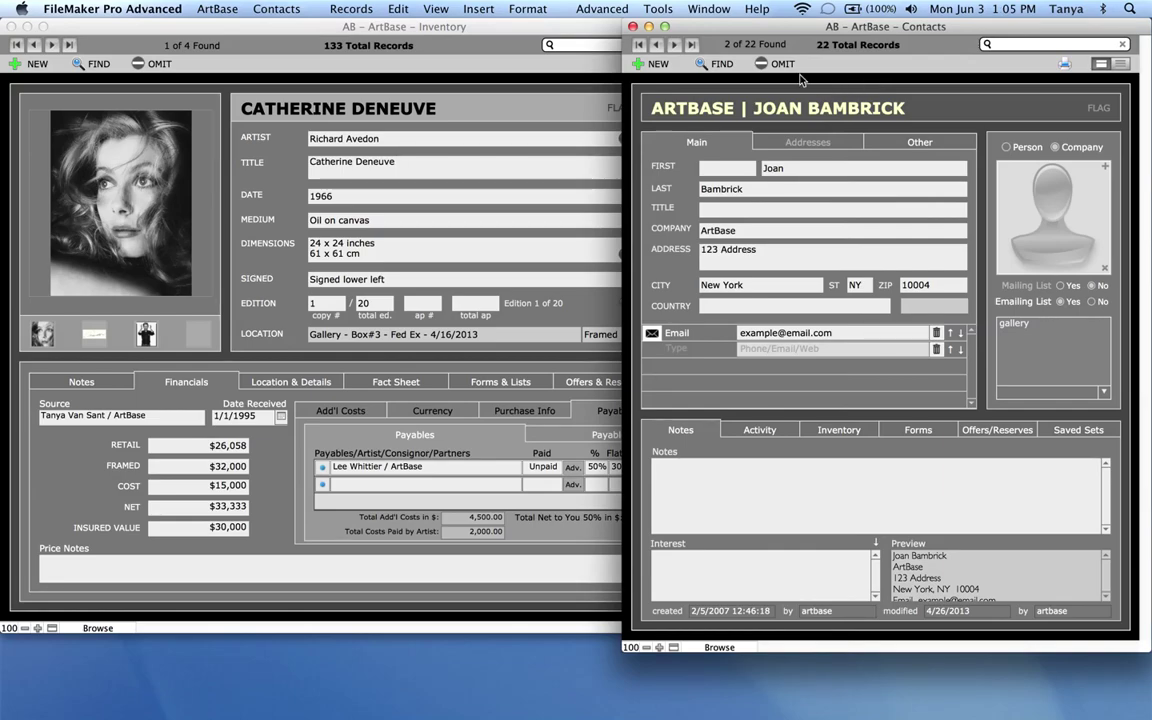
pyautogui.click(640, 45)
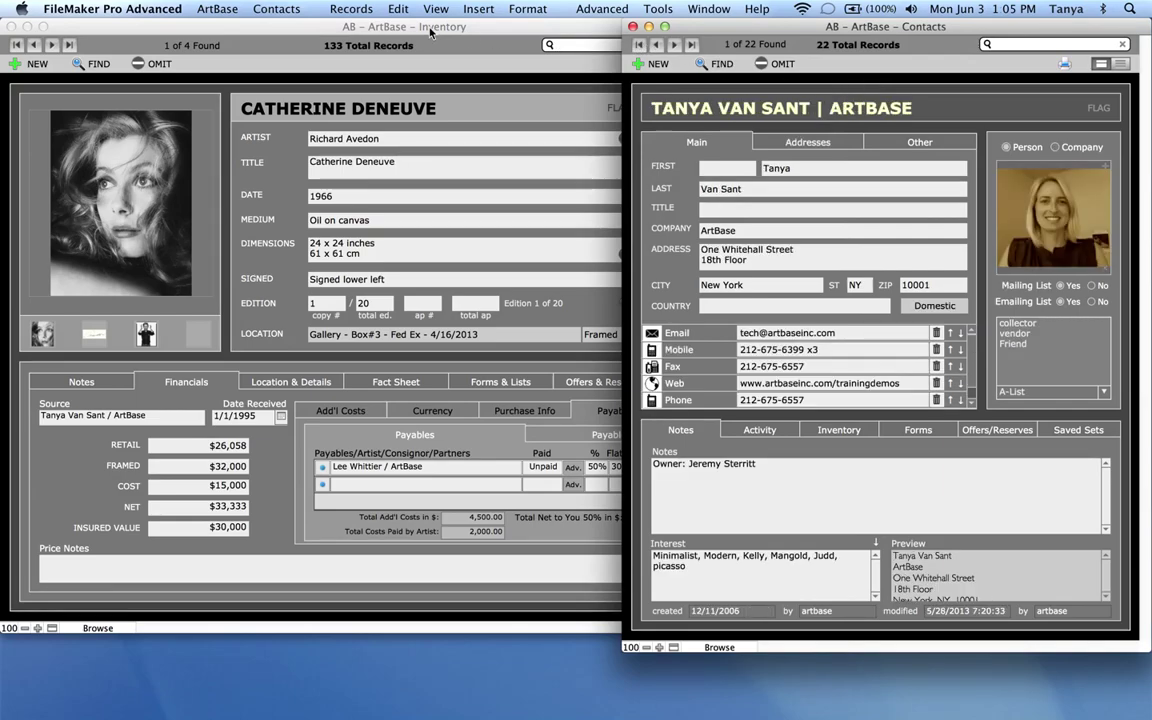
pyautogui.click(278, 9)
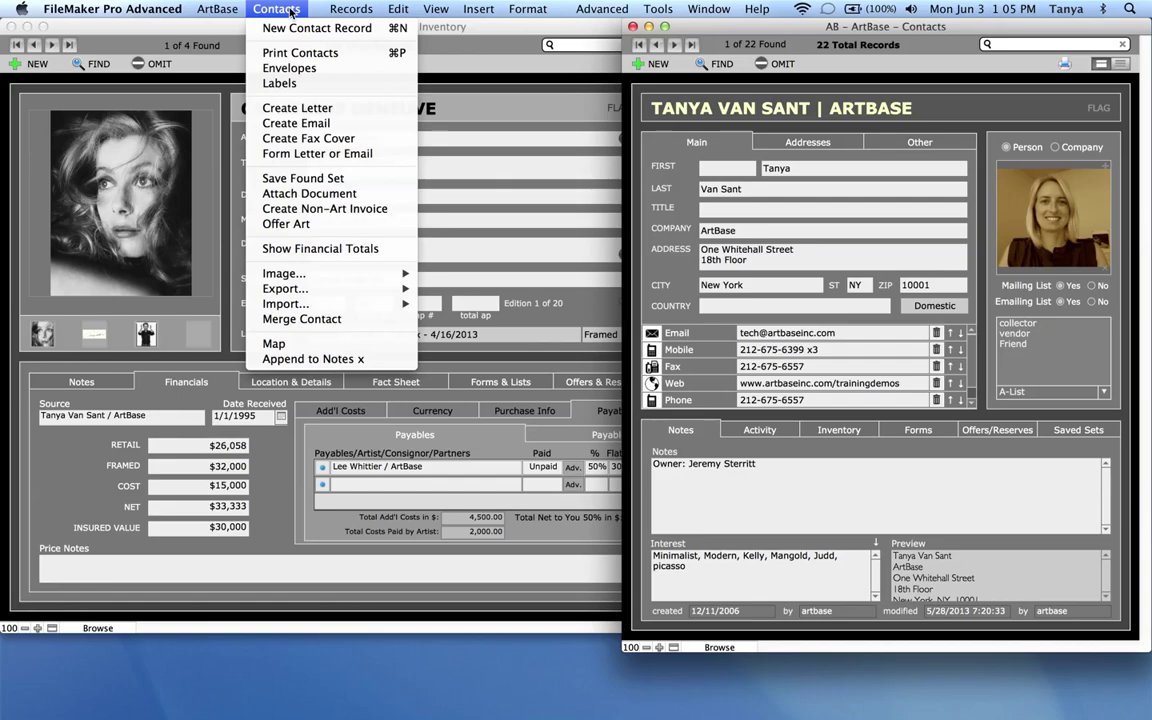
pyautogui.click(330, 257)
pyautogui.click(502, 235)
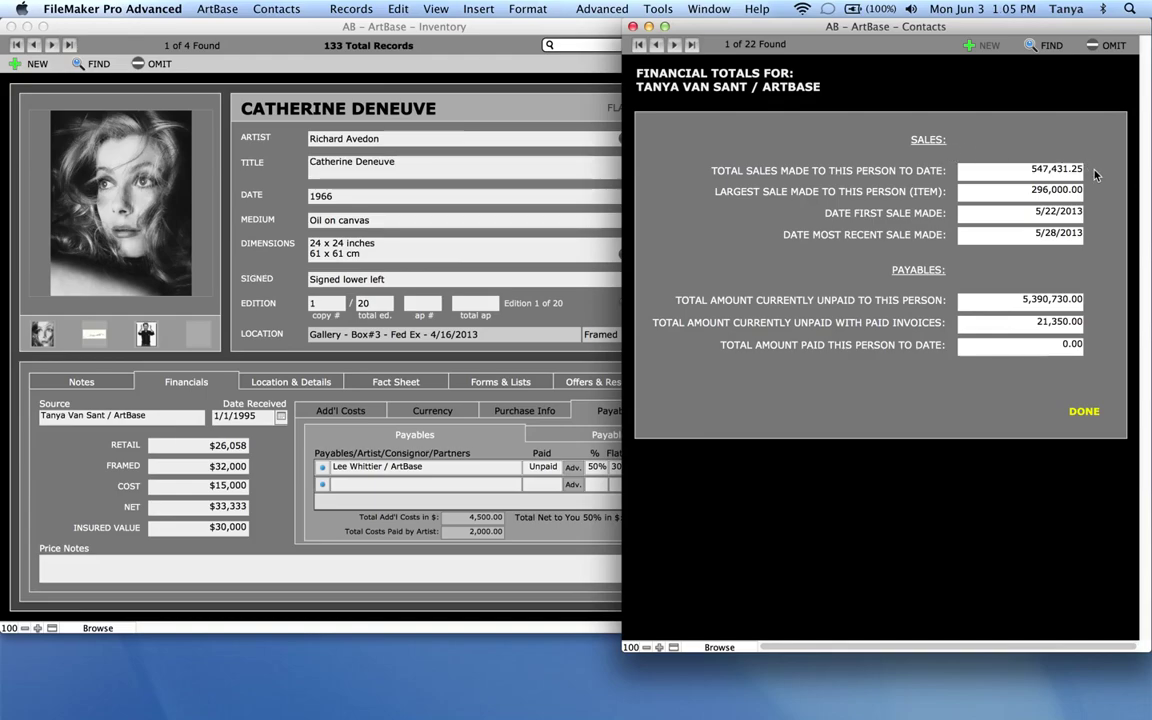
pyautogui.moveTo(1062, 28); pyautogui.dragTo(794, 30)
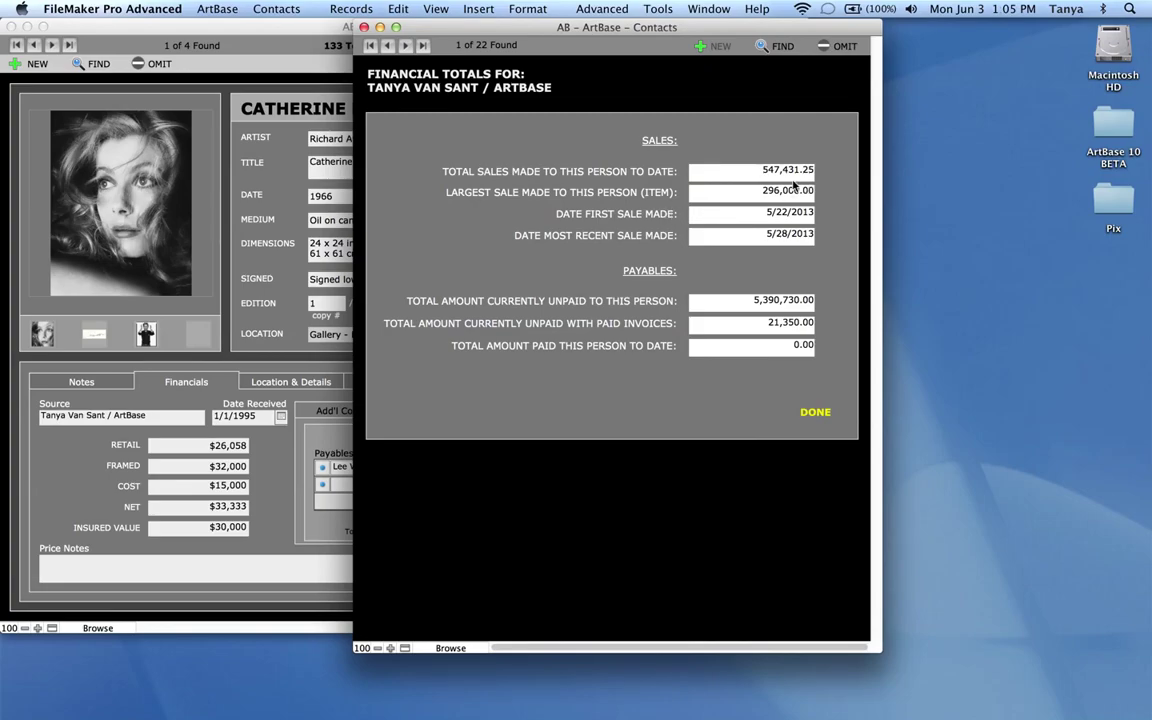